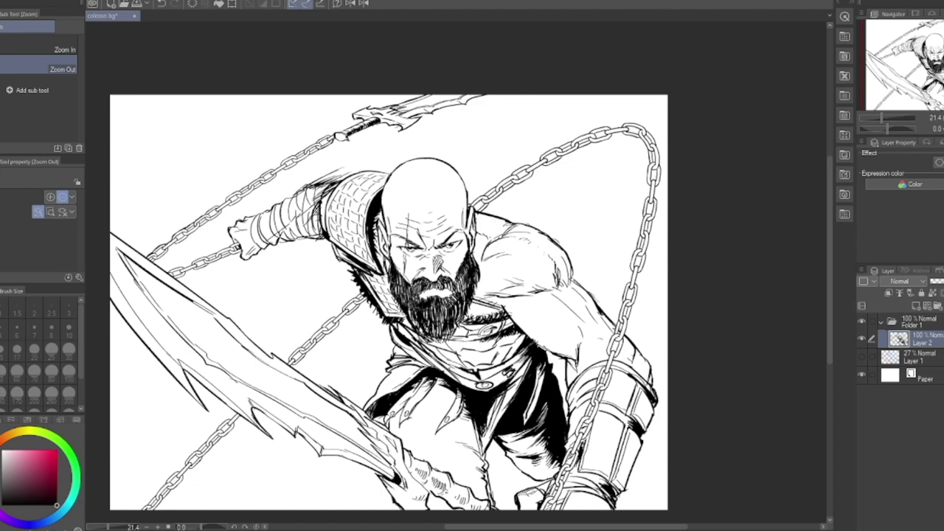
click(558, 259)
drag(475, 346, 538, 345)
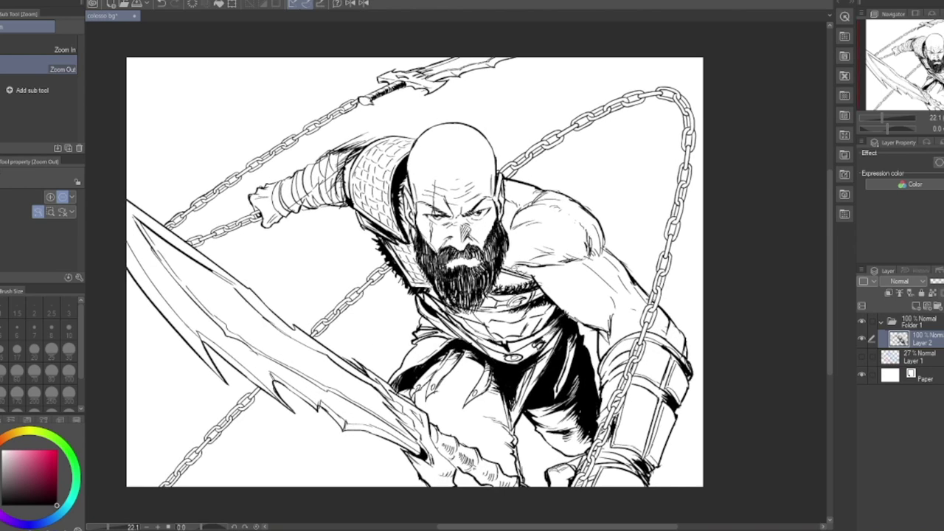
scroll(513, 264, up, 1)
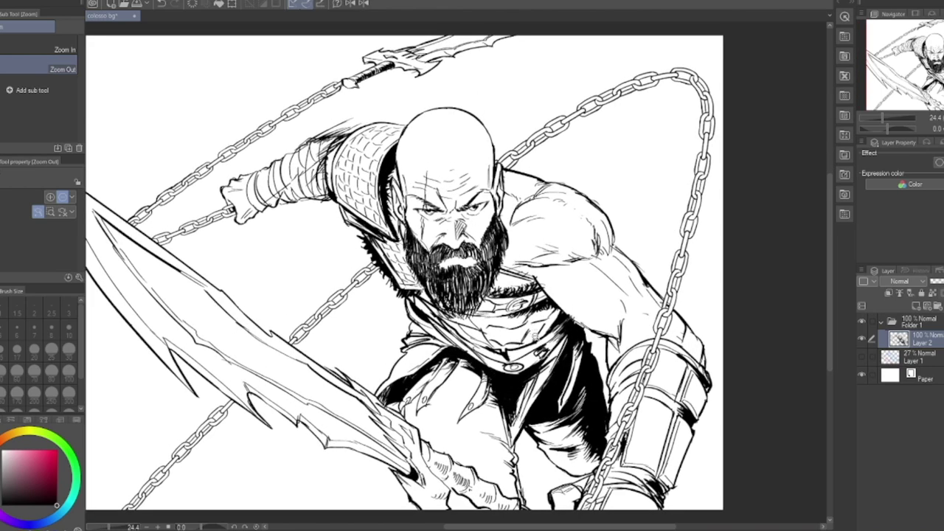
scroll(535, 336, down, 1)
scroll(432, 368, up, 1)
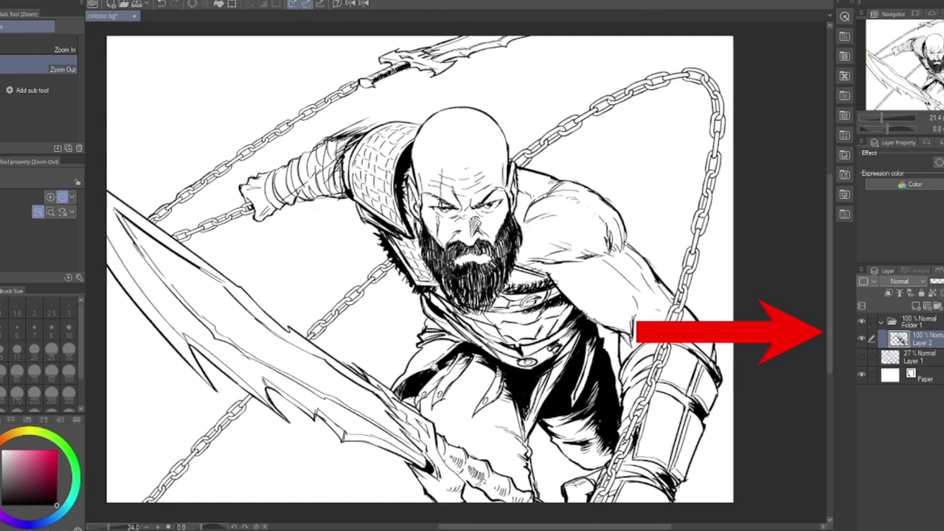
Hide the inked Layer 2 to examine the rough sketch on Layer 1, and restore the original visibility of both layers
click(861, 338)
click(862, 357)
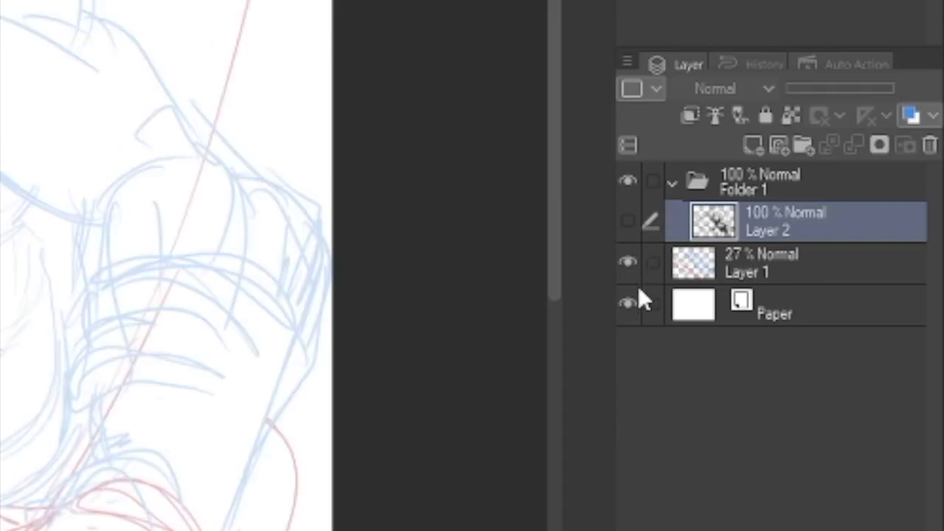
click(806, 271)
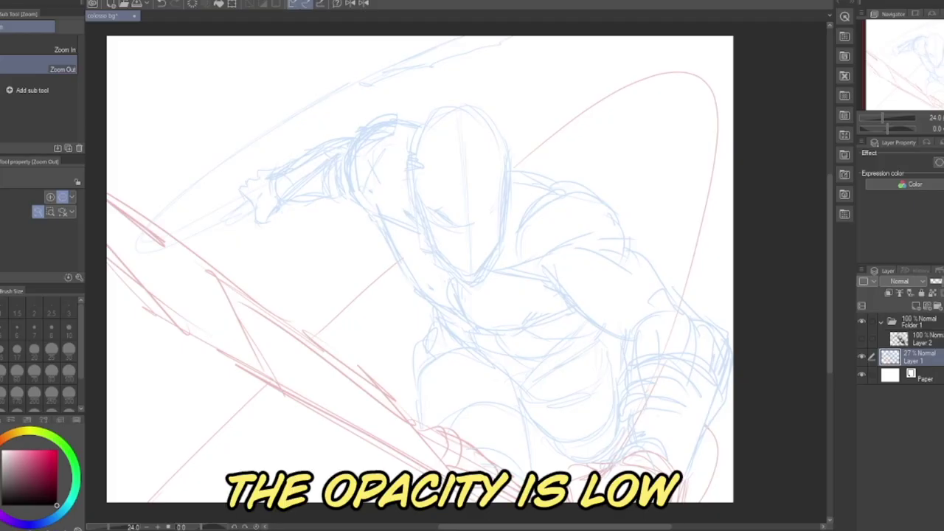
click(891, 88)
key(ctrl+z)
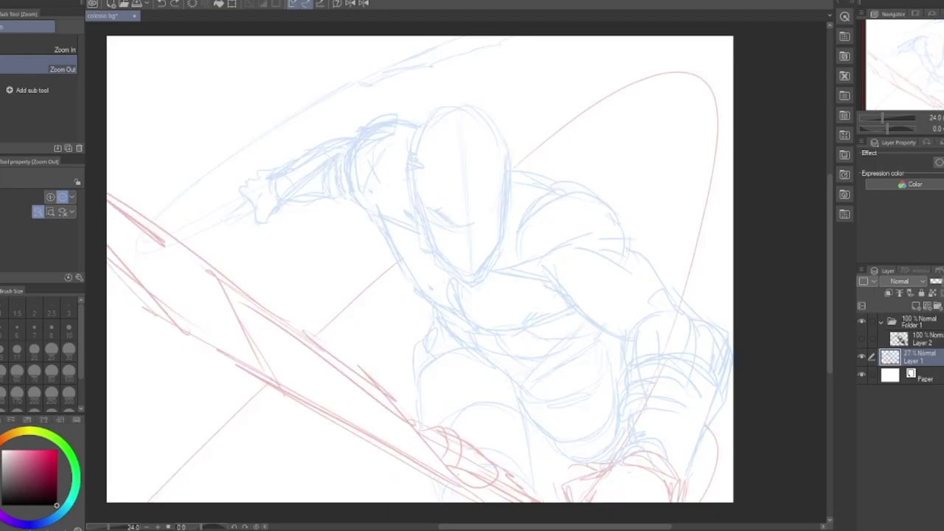
click(861, 338)
click(861, 357)
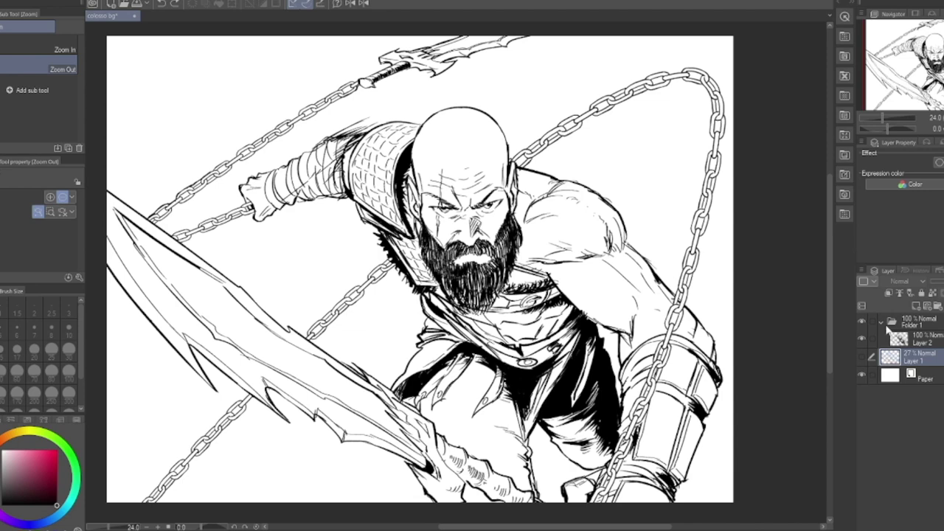
Add an empty layer beneath Layer 2 inside Folder 1 and another empty layer above the folder
key(ctrl+shift+n)
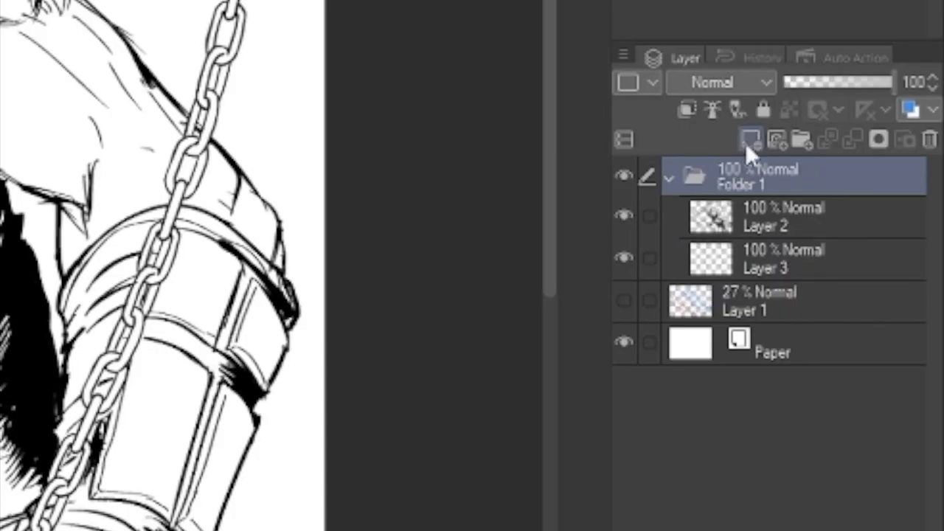
click(912, 307)
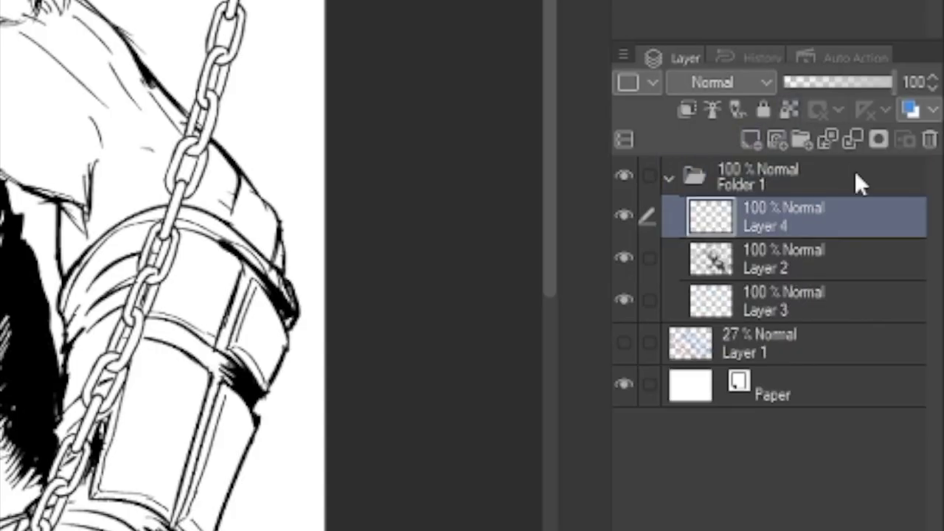
drag(829, 194, 829, 159)
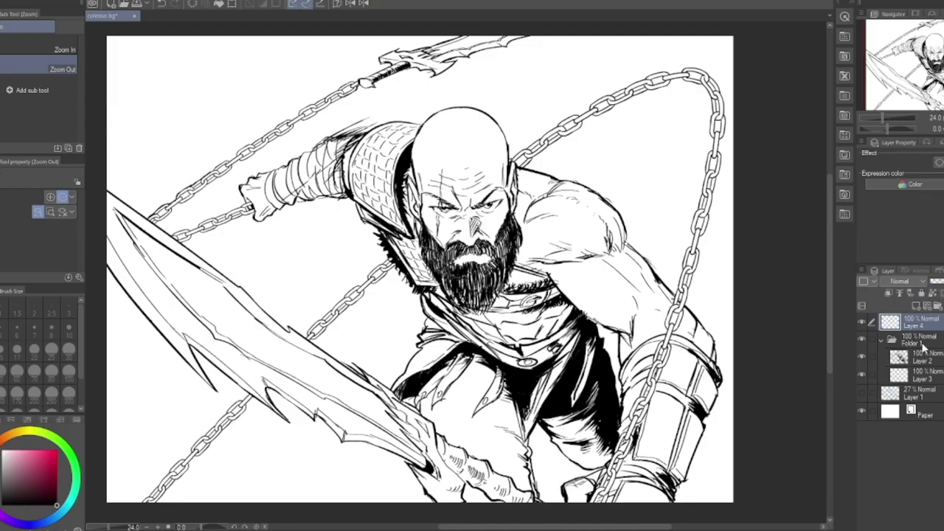
Rename the topmost layer INSTRUCTIONS
double_click(921, 324)
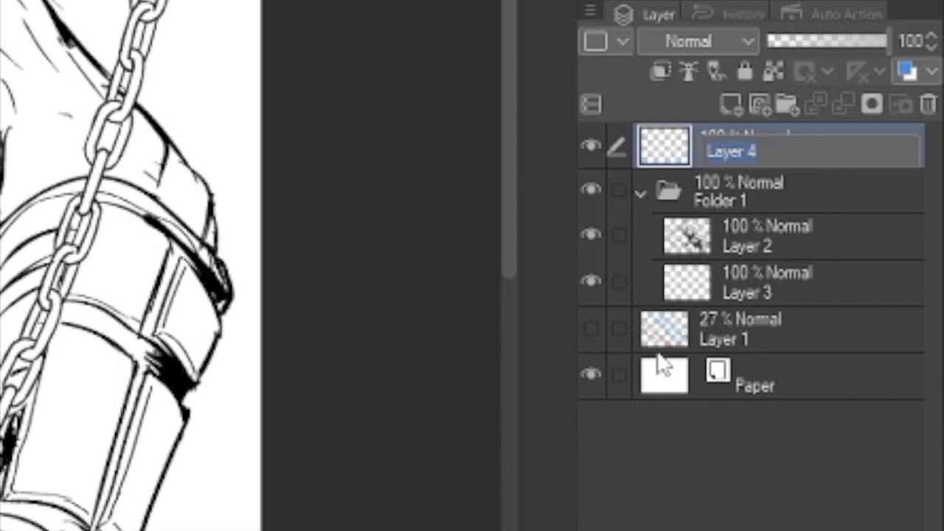
text(IN)
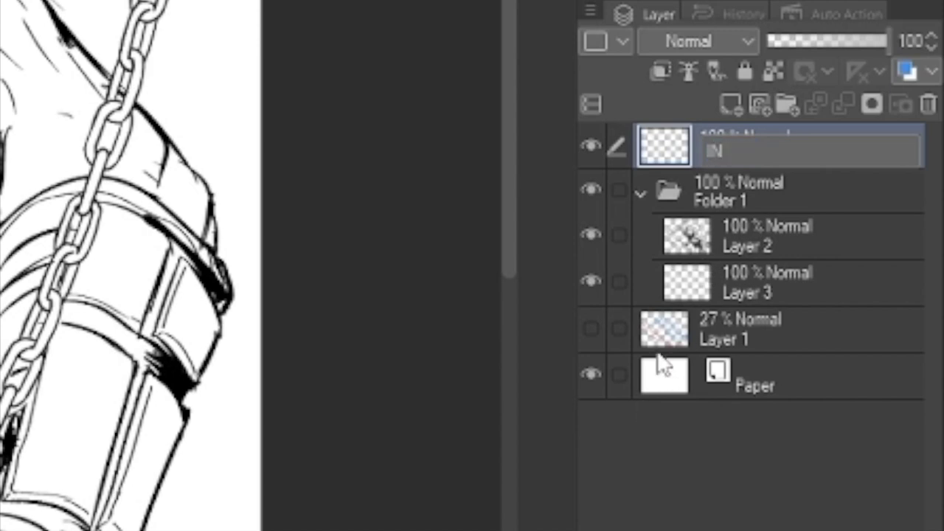
text(STRUCTIONS)
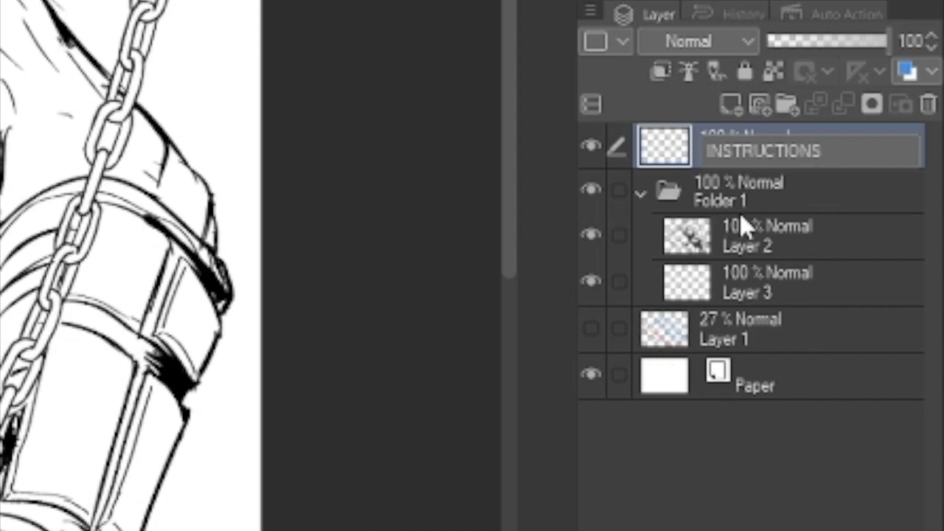
key(Return)
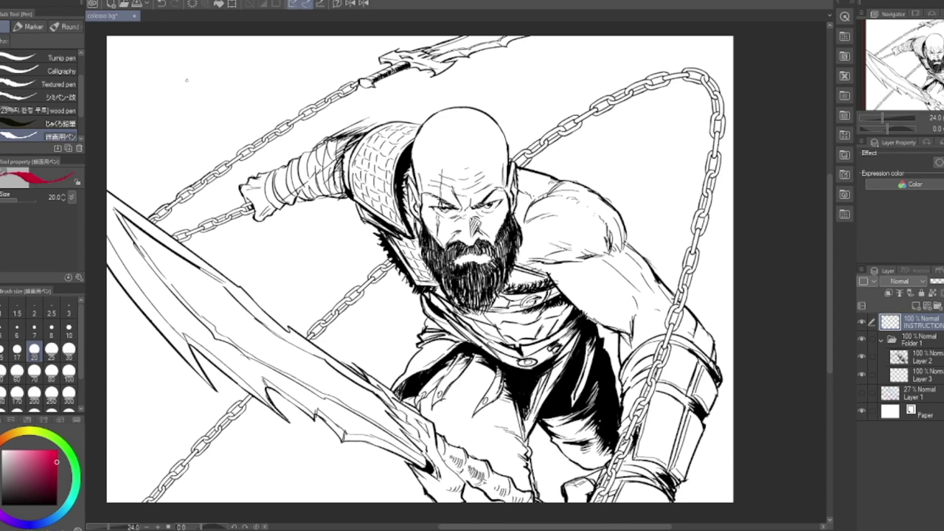
Draw a red sun with rays in the drawing's upper-left corner, with an arrow pointing toward the figure
mouse_move(169, 54)
mouse_down()
mouse_move(159, 110)
mouse_move(177, 48)
mouse_up()
mouse_move(207, 88)
mouse_down()
mouse_move(214, 94)
mouse_move(221, 67)
mouse_up()
drag(200, 54, 215, 52)
drag(131, 45, 144, 51)
drag(117, 86, 130, 87)
mouse_move(121, 117)
mouse_down()
mouse_move(130, 108)
mouse_move(144, 122)
mouse_up()
mouse_move(221, 86)
mouse_down()
mouse_move(268, 99)
mouse_move(246, 116)
mouse_up()
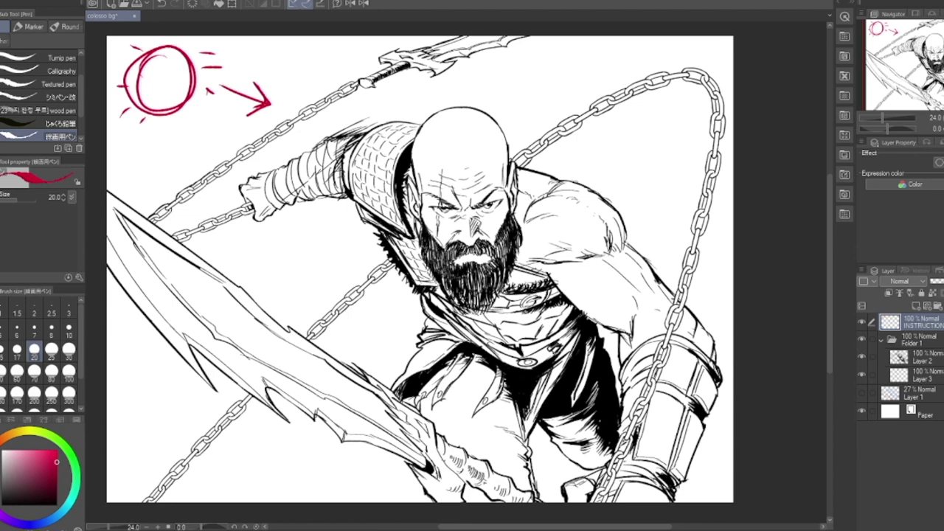
Draw a red crescent moon inside the chain loop, with an arrow pointing at the figure's bare shoulder
drag(638, 156, 596, 180)
drag(596, 180, 626, 177)
drag(642, 130, 650, 175)
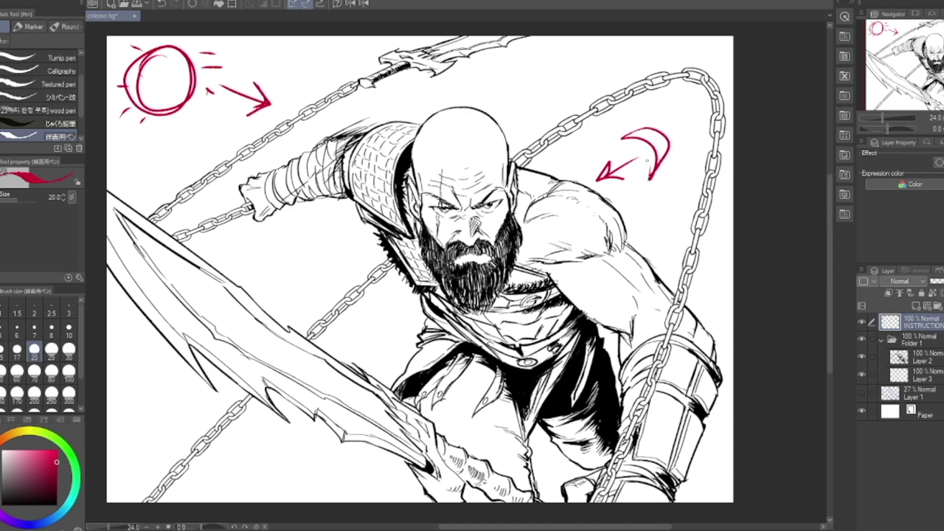
mouse_move(157, 146)
mouse_down()
mouse_move(164, 129)
mouse_move(174, 143)
mouse_up()
drag(163, 133, 170, 173)
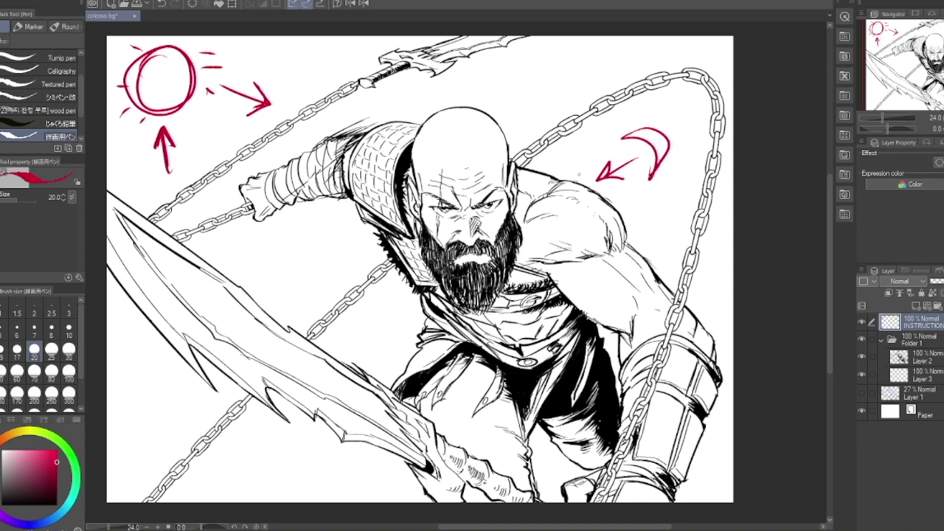
key(ctrl+z)
key(ctrl+z)
key(ctrl+z)
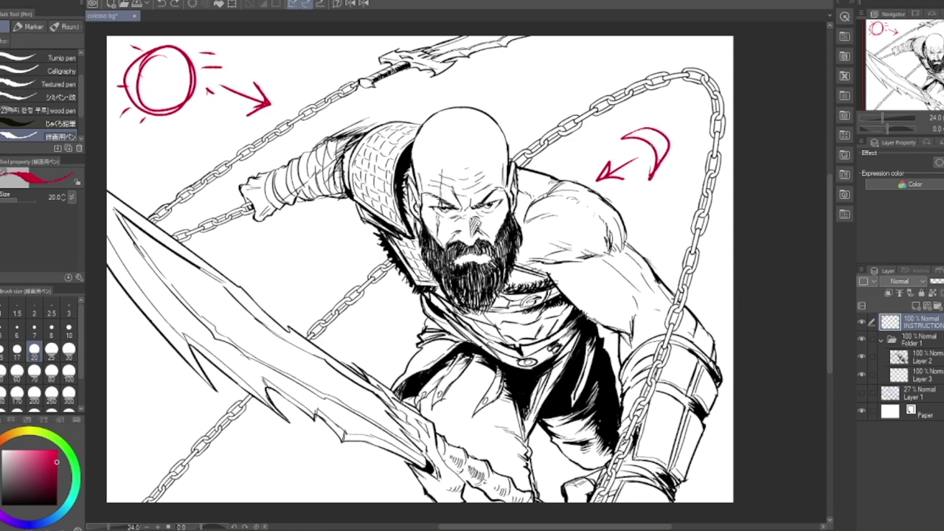
Draw red arrows pointing at the distant blade and the foreground blade, and number them 1 and 2
mouse_move(470, 74)
mouse_down()
mouse_move(476, 63)
mouse_move(492, 72)
mouse_move(481, 93)
mouse_up()
mouse_move(181, 389)
mouse_down()
mouse_move(170, 407)
mouse_move(188, 413)
mouse_up()
mouse_move(183, 391)
mouse_down()
mouse_move(171, 420)
mouse_move(164, 448)
mouse_up()
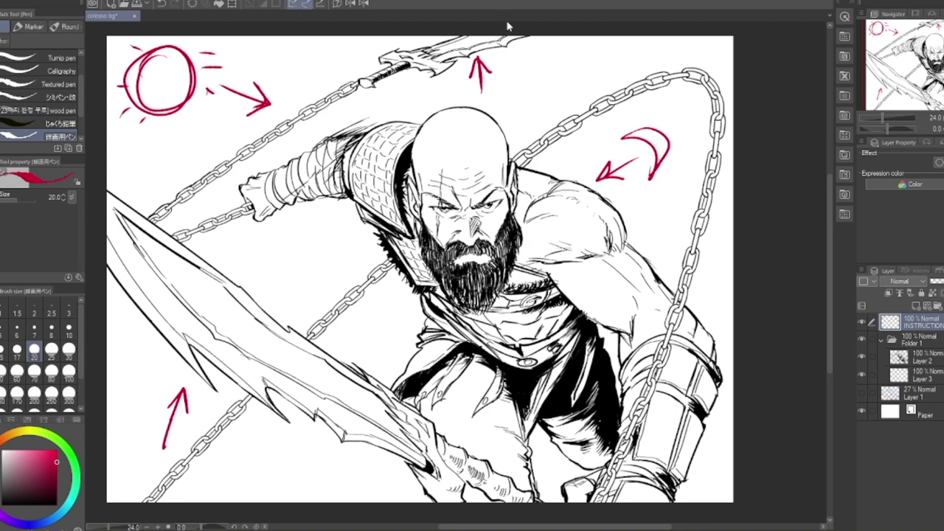
drag(509, 59, 533, 66)
drag(127, 389, 156, 403)
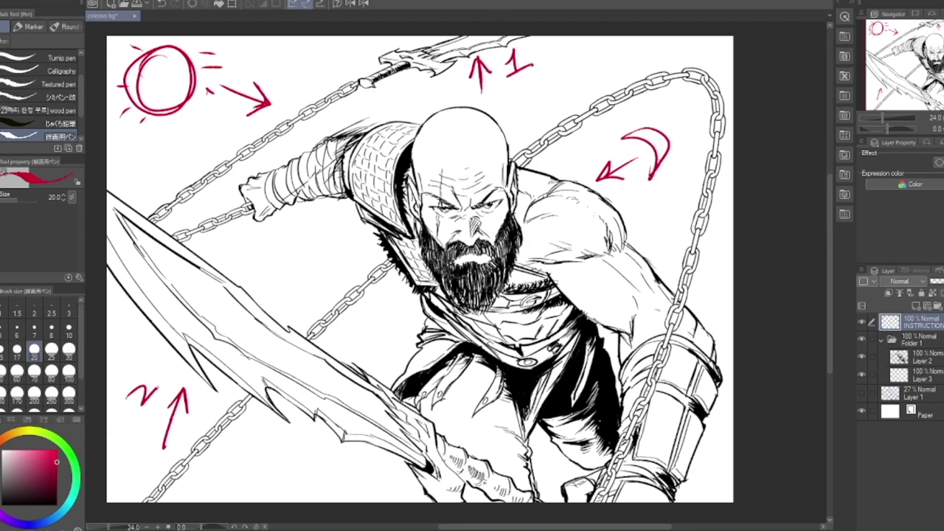
Try a short stroke beside the sun, and undo it together with the number 2 by the foreground blade
drag(237, 49, 237, 71)
key(ctrl+z)
key(ctrl+z)
Hide the INSTRUCTIONS layer and lock it against editing
click(863, 322)
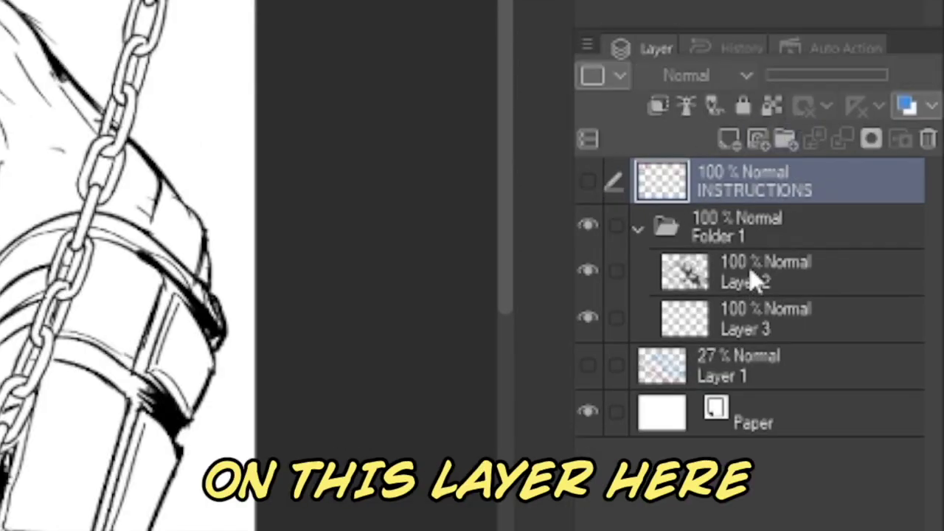
click(760, 273)
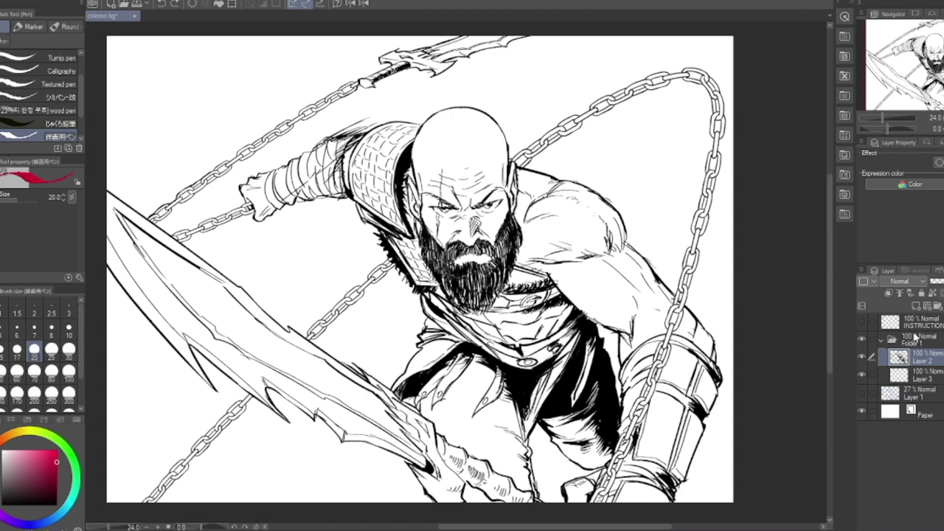
click(862, 322)
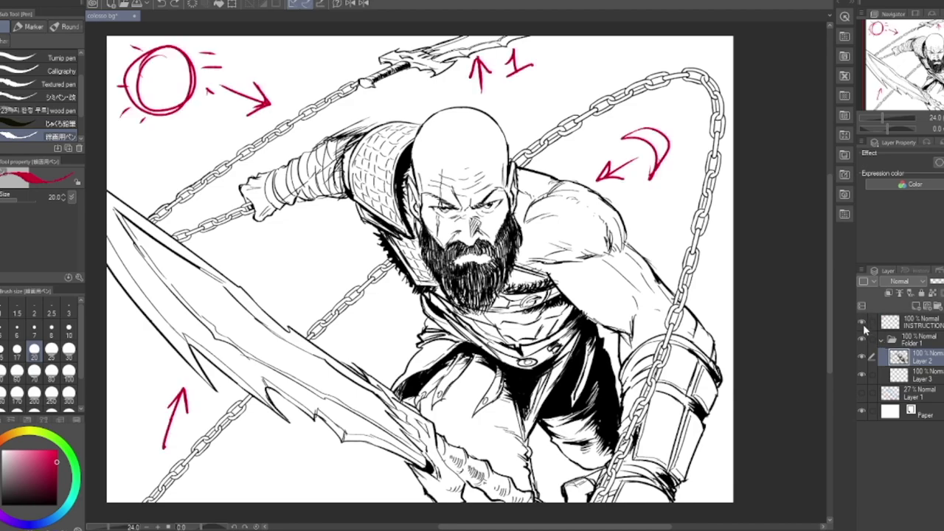
click(862, 322)
click(908, 323)
click(759, 112)
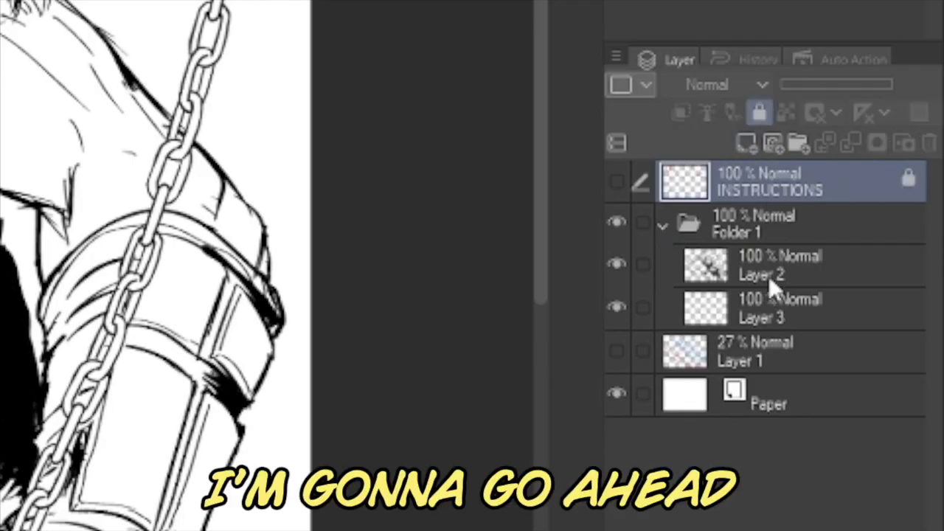
On Layer 3, fill the background inside the chain loop with black, using the Fill tool set to Refer other layers
click(774, 279)
click(780, 304)
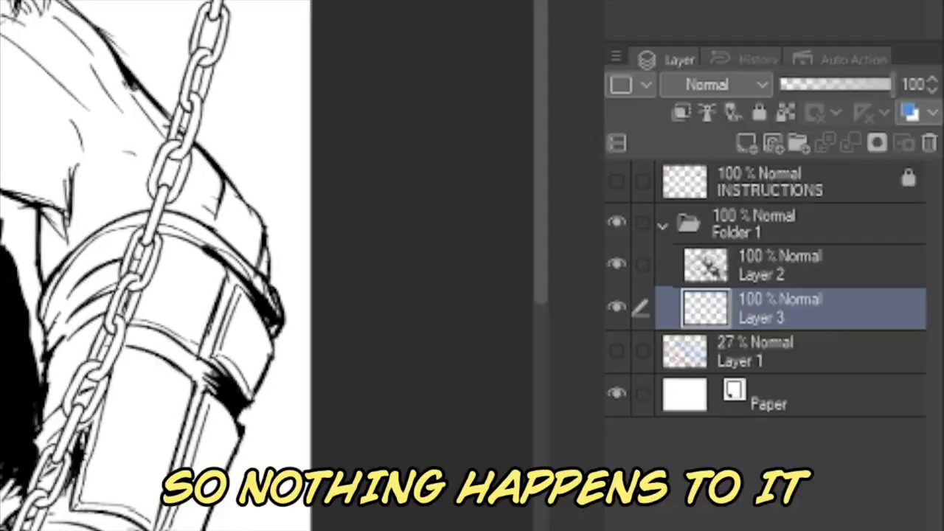
click(70, 70)
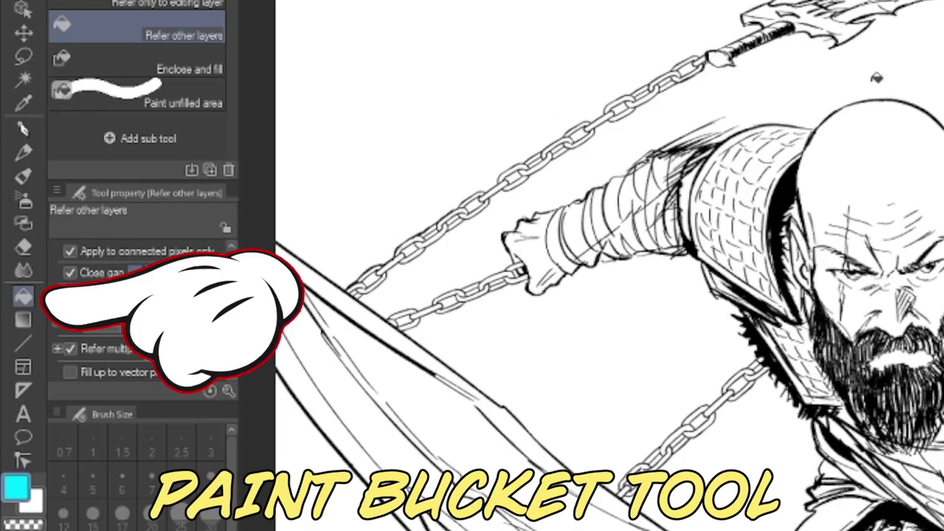
click(57, 505)
click(649, 111)
click(674, 79)
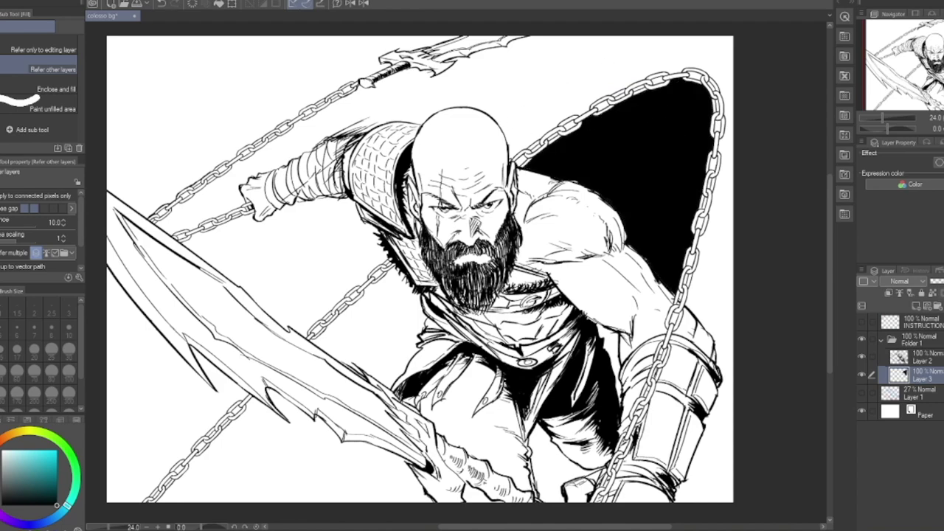
Display Layer 3 in the blue layer color and fill the background outside the chain loop and above the outstretched arm
key(ctrl+b)
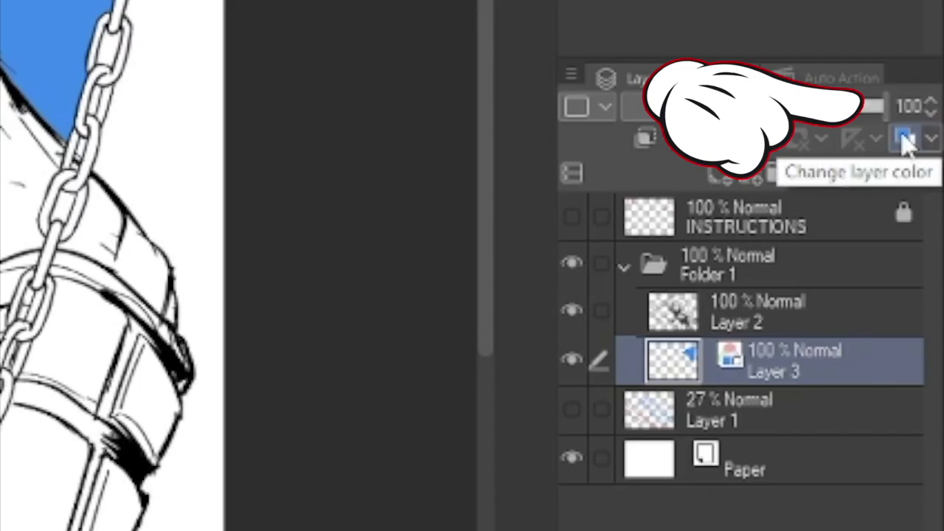
click(903, 140)
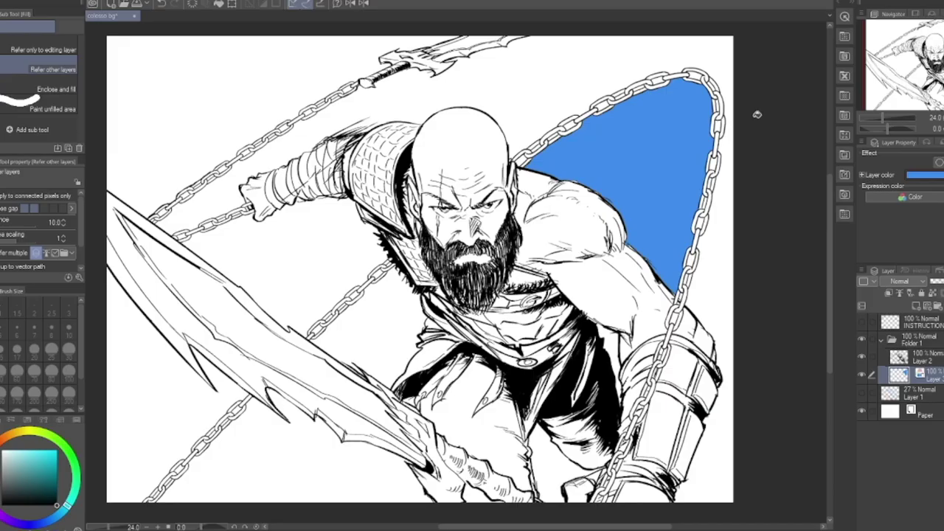
click(755, 120)
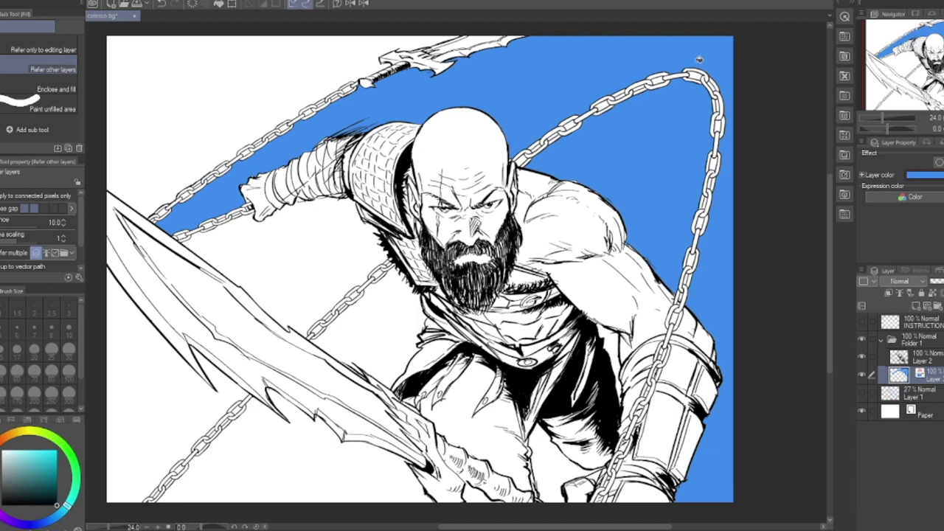
click(523, 161)
Fill the gaps inside the links along the upper curve of the chain loop
key(/)
drag(435, 258, 415, 257)
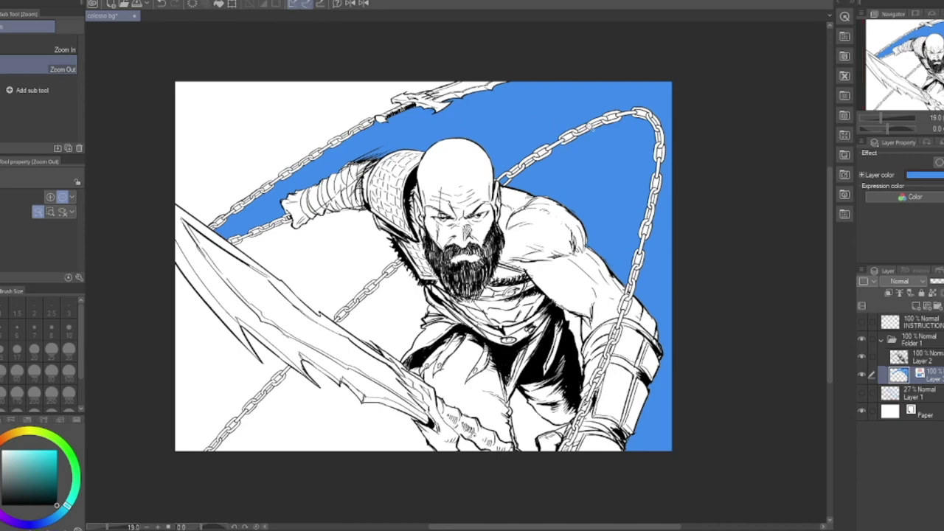
drag(590, 126, 597, 110)
drag(507, 155, 545, 155)
click(449, 216)
click(543, 159)
click(709, 84)
drag(674, 527, 733, 527)
click(555, 329)
click(516, 503)
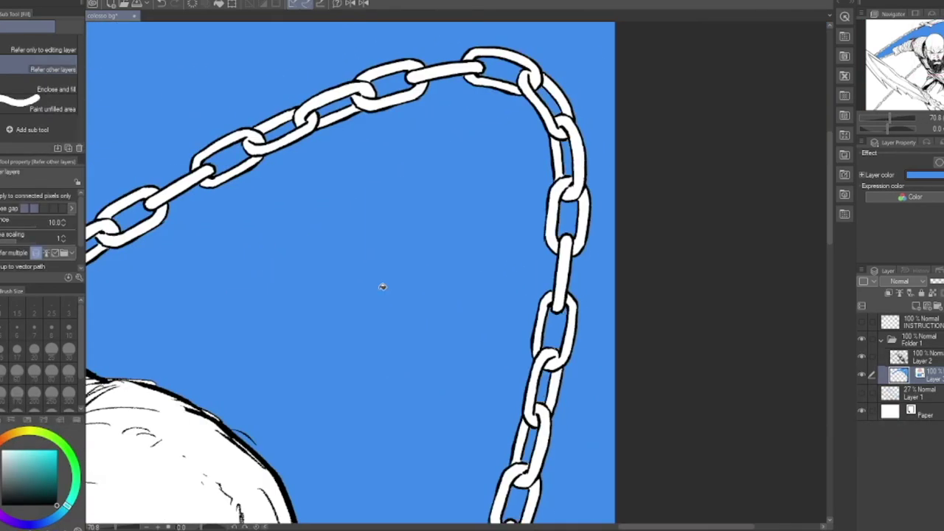
Fill the remaining link gaps down the chain loop and the unfilled background areas around the foreground blade
drag(613, 135, 565, 136)
click(493, 391)
click(450, 486)
click(206, 487)
click(258, 354)
drag(197, 335, 337, 291)
click(337, 290)
click(199, 376)
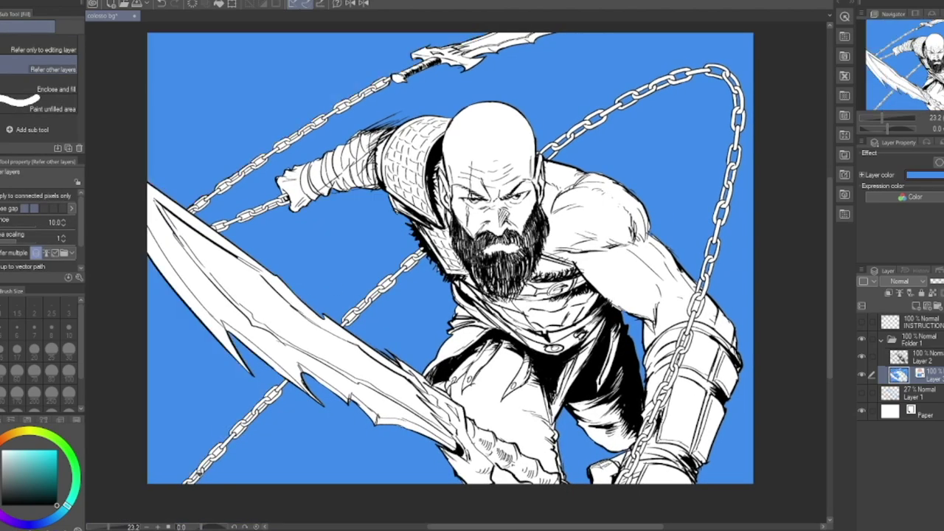
Fill the leftover link gaps in the chain leading up to the distant blade
drag(264, 441, 311, 441)
click(189, 405)
click(132, 466)
drag(443, 147, 447, 227)
click(599, 87)
click(499, 179)
drag(383, 363, 320, 415)
Fill the small link gaps along the diagonal chain running behind the figure and the foreground blade
drag(380, 286, 461, 286)
click(429, 217)
click(348, 270)
click(299, 306)
click(217, 362)
click(170, 398)
click(266, 427)
click(299, 413)
click(326, 401)
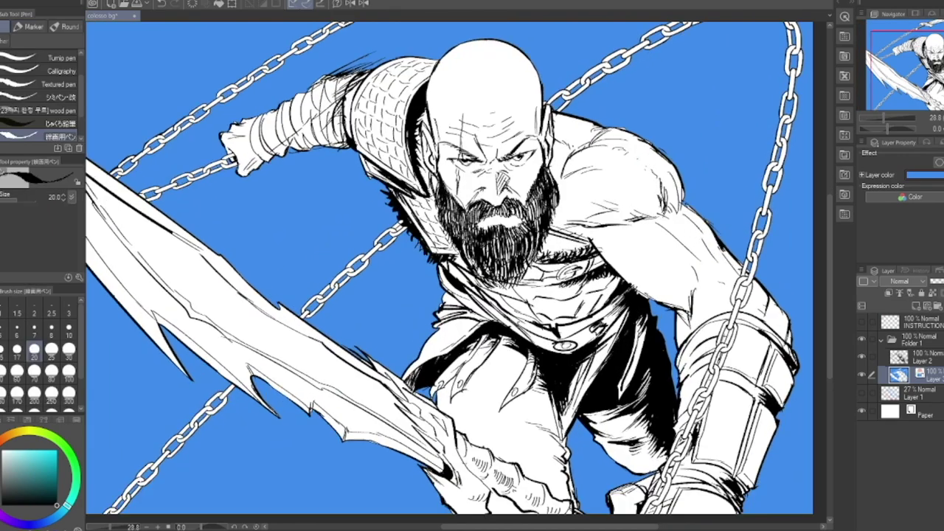
key(alt+space)
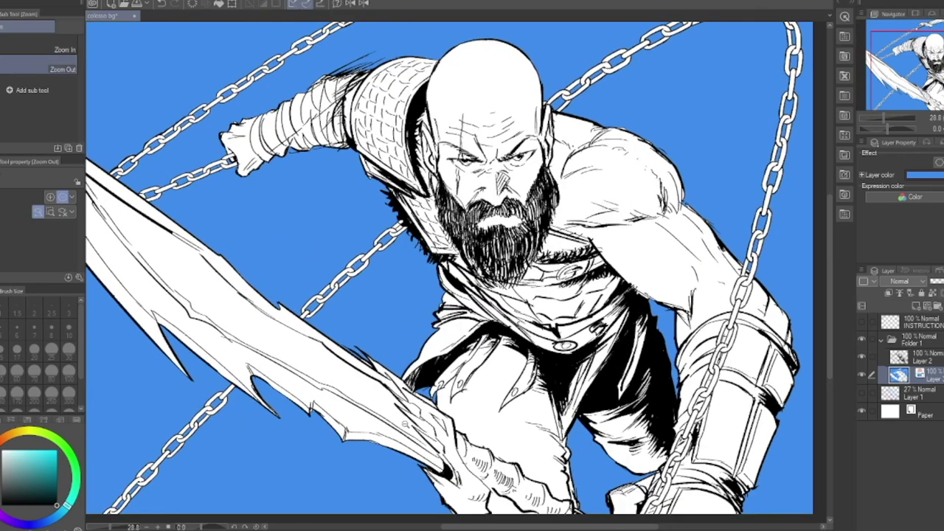
Hide the line art on Layer 2 and add a new layer directly above the blue background fill
click(404, 423)
scroll(430, 465, up, 1)
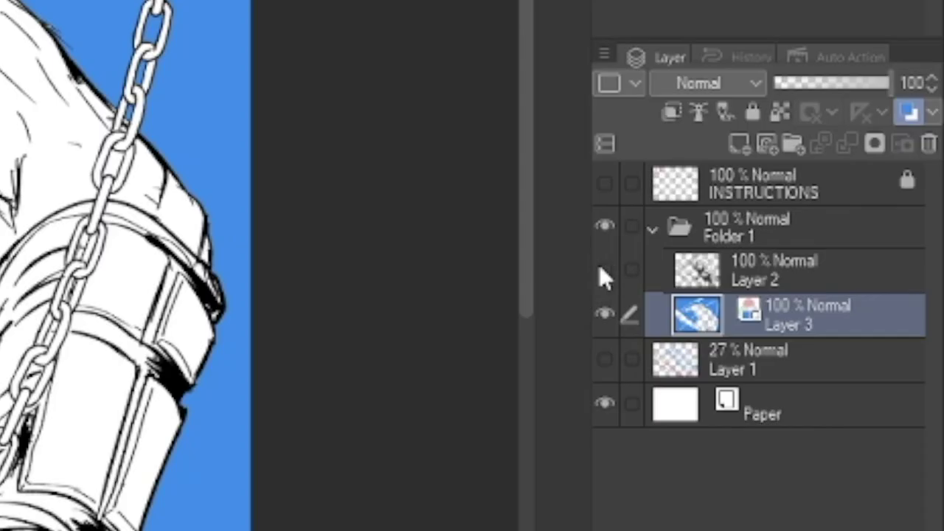
click(862, 356)
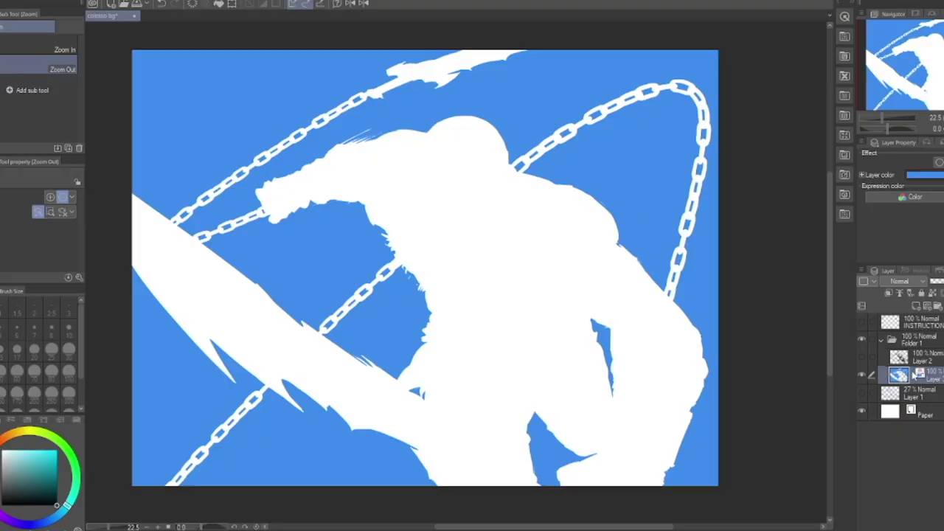
click(914, 306)
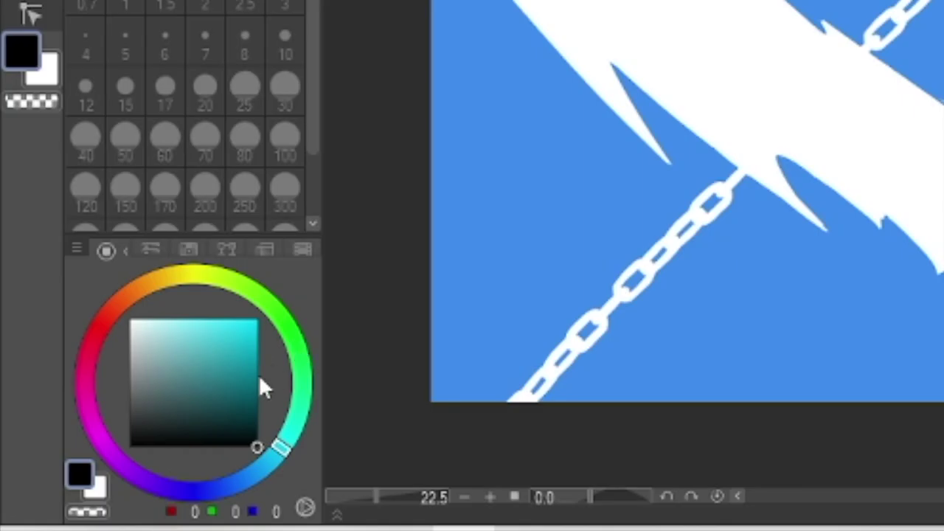
Choose a bright turquoise and fill the whole figure silhouette on the new layer with the Refer other layers fill
drag(250, 362, 342, 221)
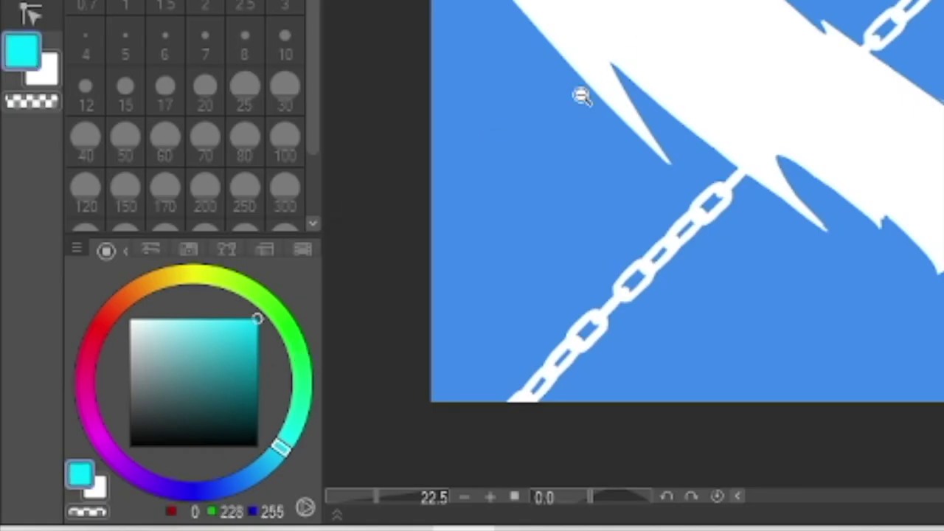
mouse_move(283, 446)
mouse_down()
mouse_move(303, 421)
mouse_move(306, 429)
mouse_up()
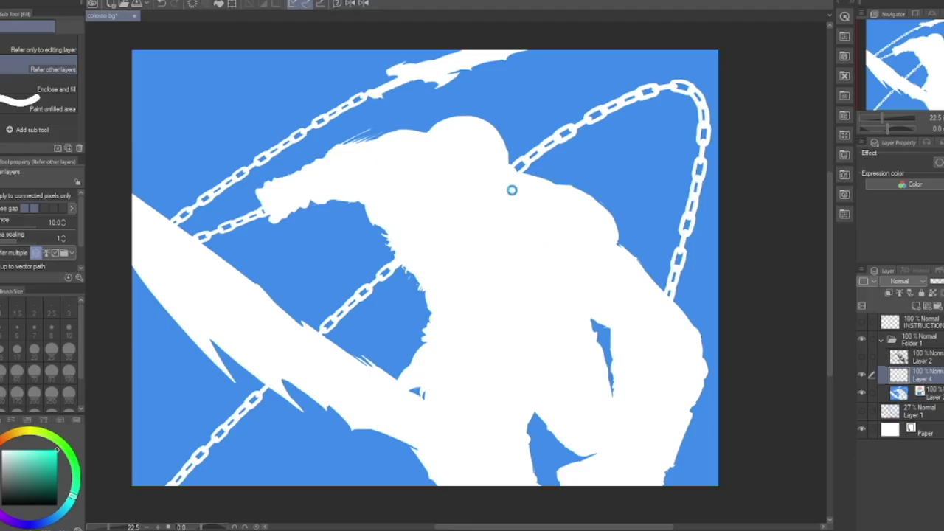
click(408, 206)
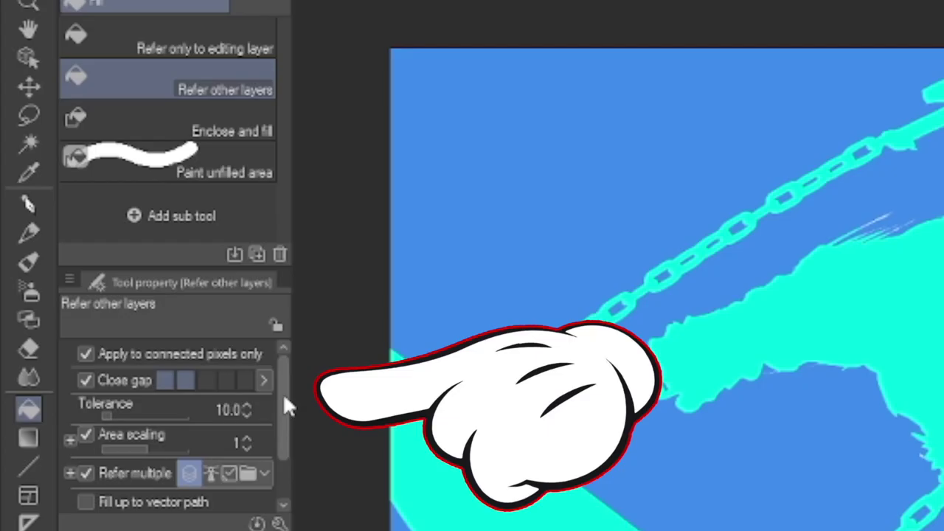
Review the Refer other layers fill settings, including close gap, tolerance and area scaling
drag(81, 214, 84, 213)
drag(289, 396, 284, 420)
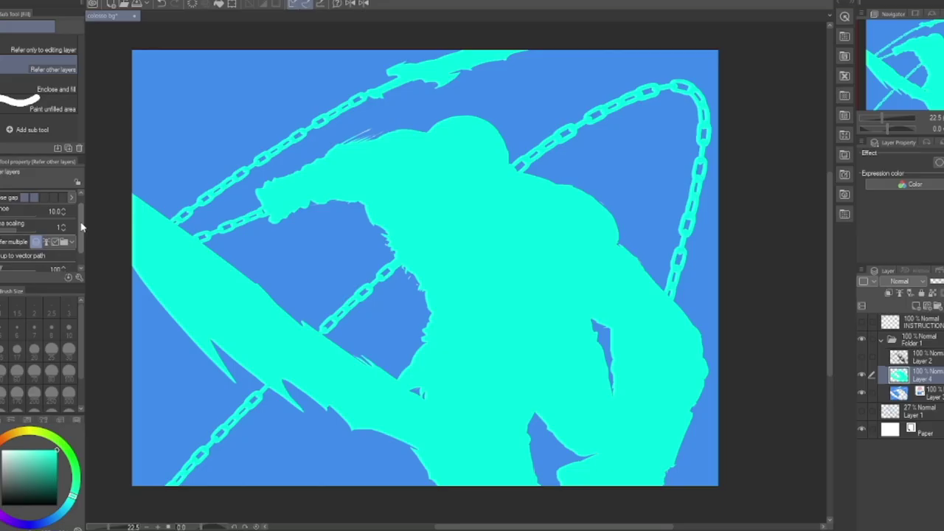
drag(82, 227, 89, 203)
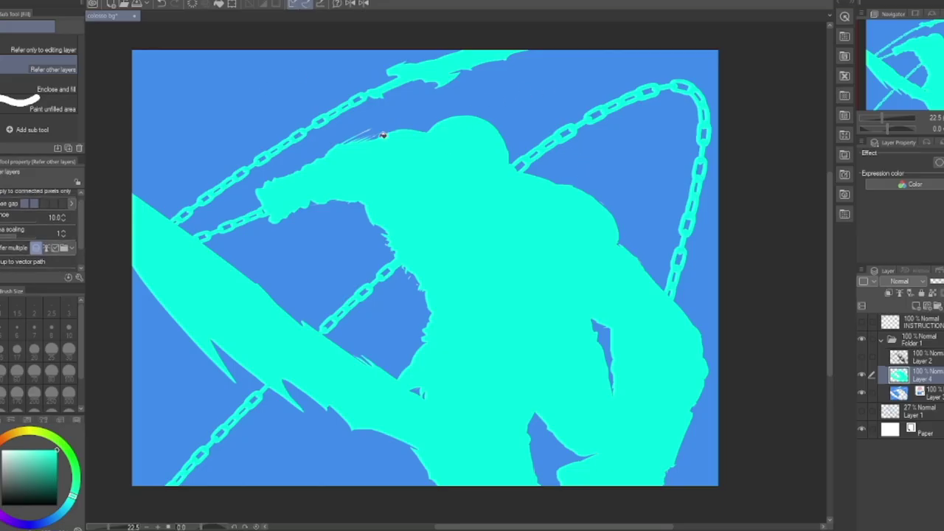
Inspect the turquoise fill's edges around the shoulder and stray hatching lines, and compare the artwork with Layer 4 hidden and shown
key(alt+space)
drag(379, 123, 439, 101)
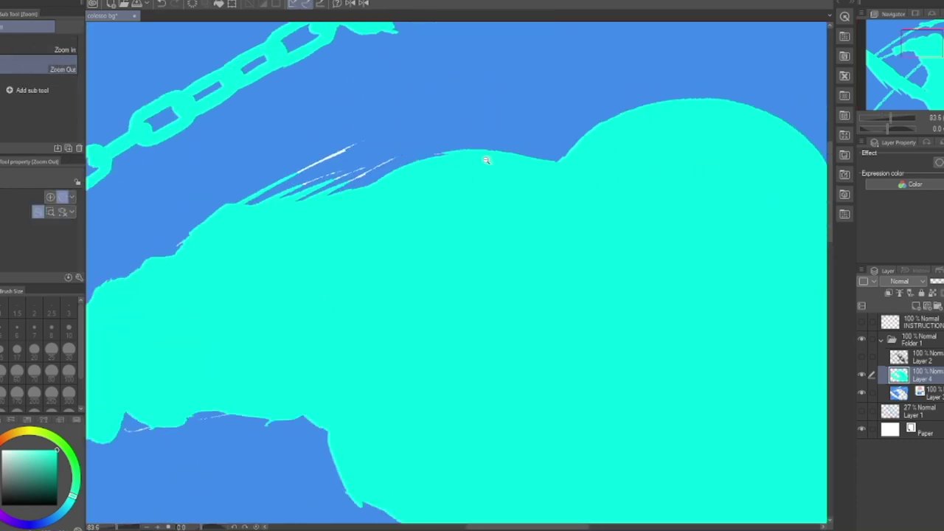
click(480, 163)
drag(722, 87, 733, 75)
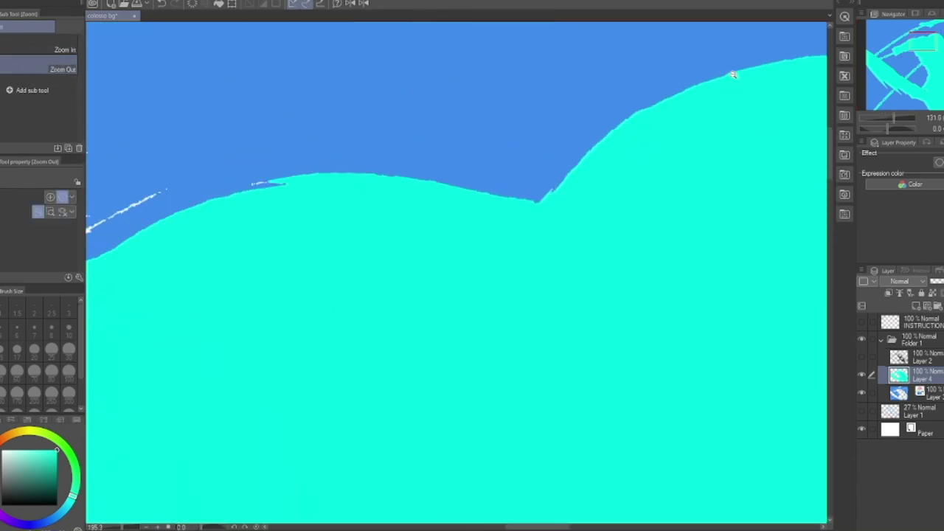
drag(674, 137, 643, 140)
drag(270, 161, 320, 160)
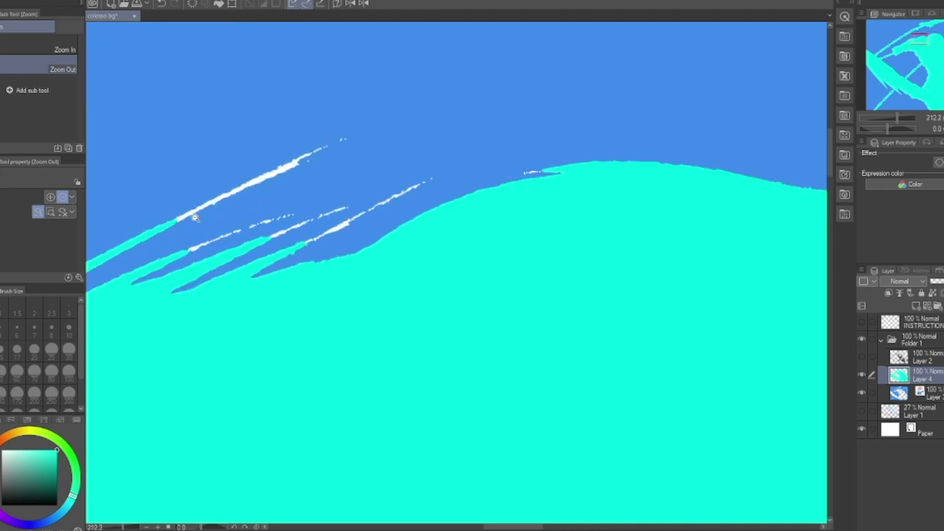
drag(356, 184, 635, 272)
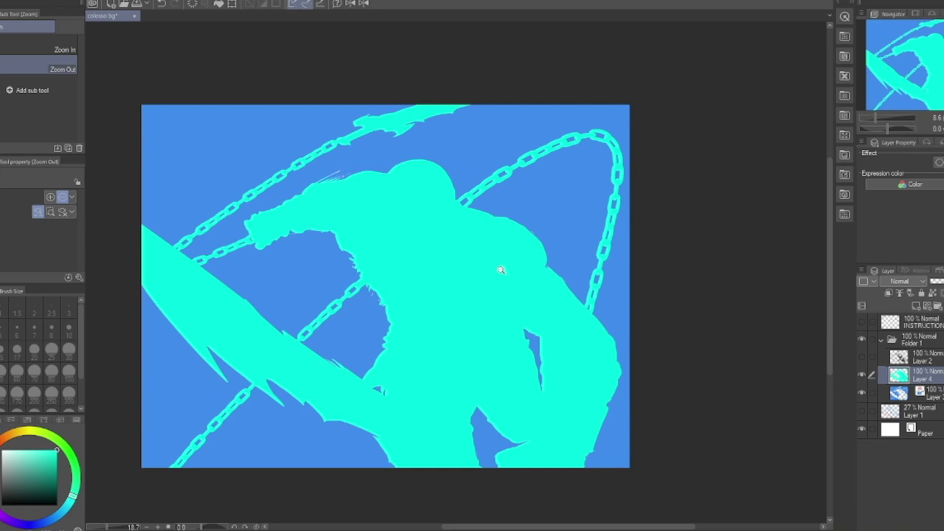
drag(321, 335, 357, 366)
click(357, 366)
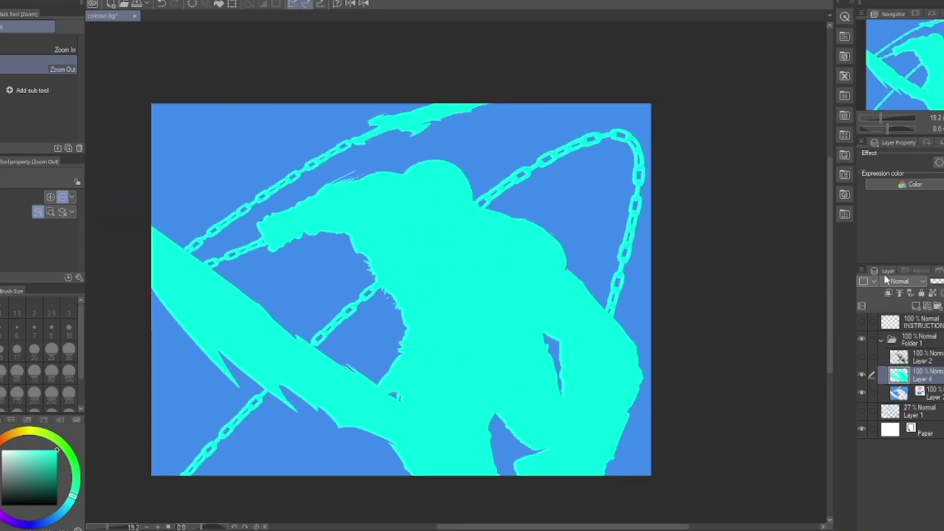
click(862, 375)
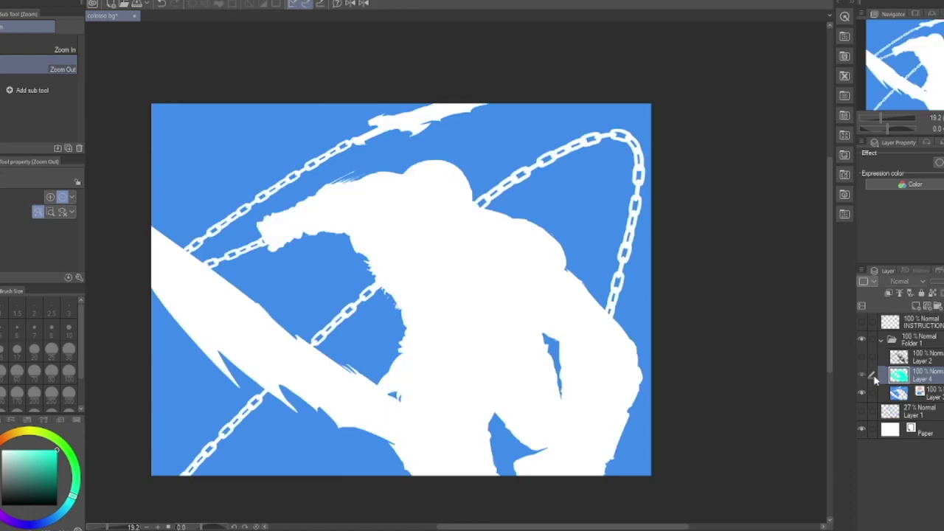
click(861, 375)
Delete the blue background fill on Layer 3 and show the line art on Layer 2 again
click(907, 392)
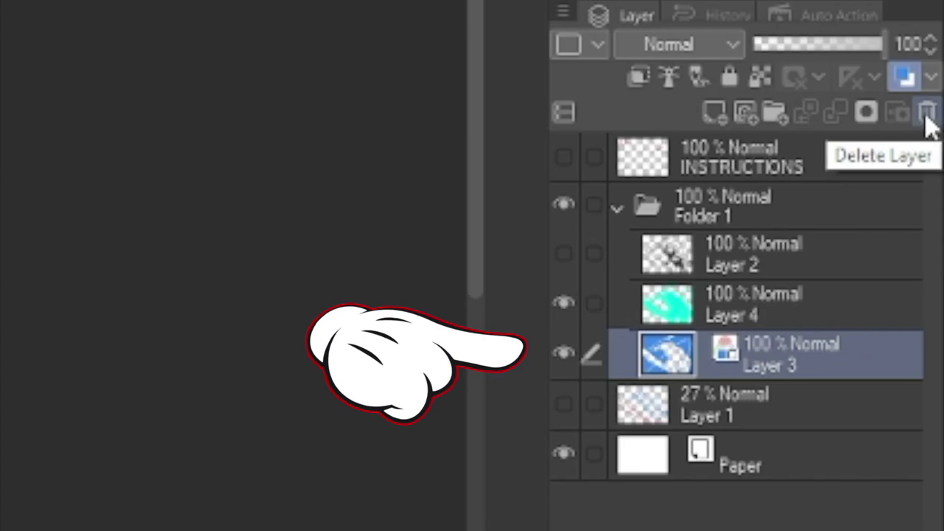
click(927, 112)
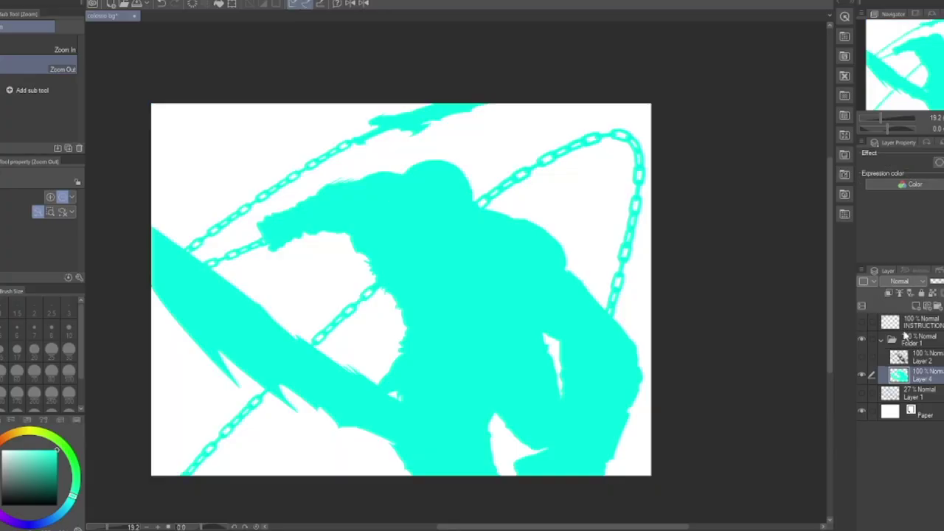
click(861, 357)
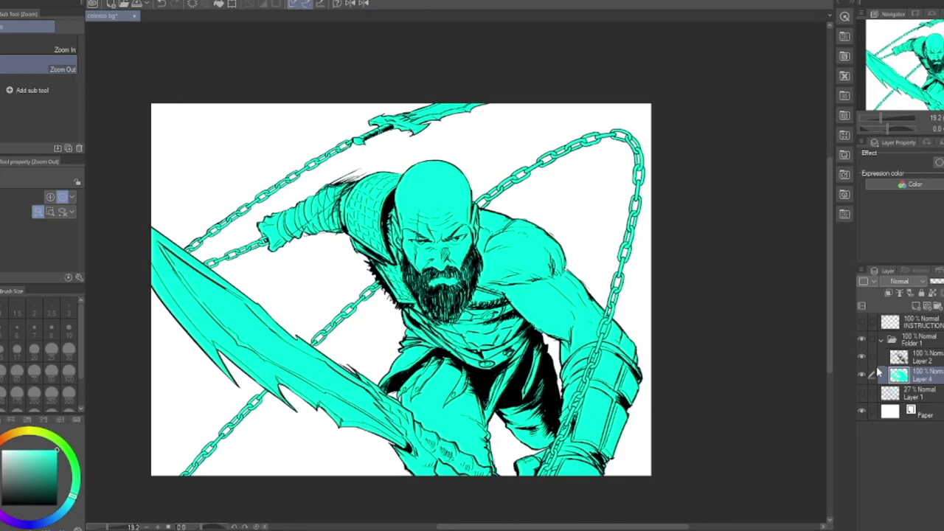
scroll(600, 241, up, 1)
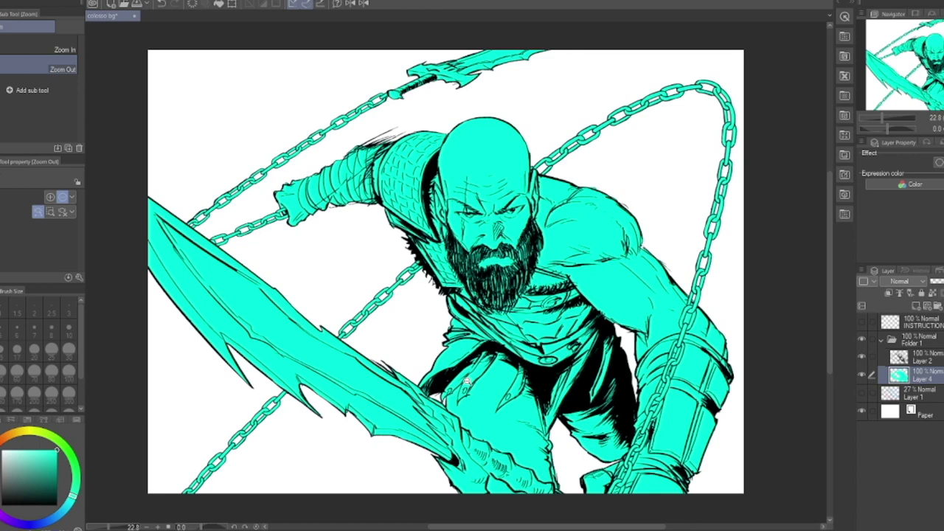
Add a layer clipped to the turquoise silhouette and paint black over the figure with the G-pen at size 300
click(916, 305)
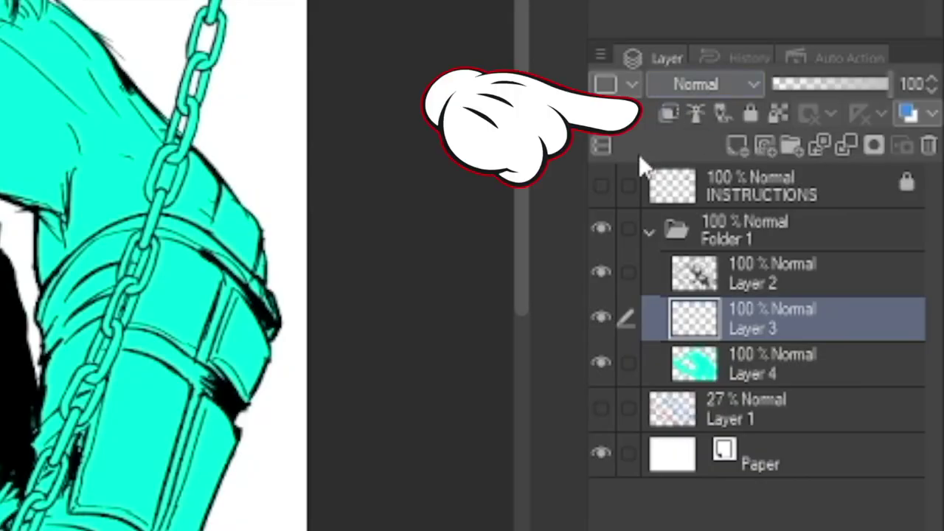
click(666, 113)
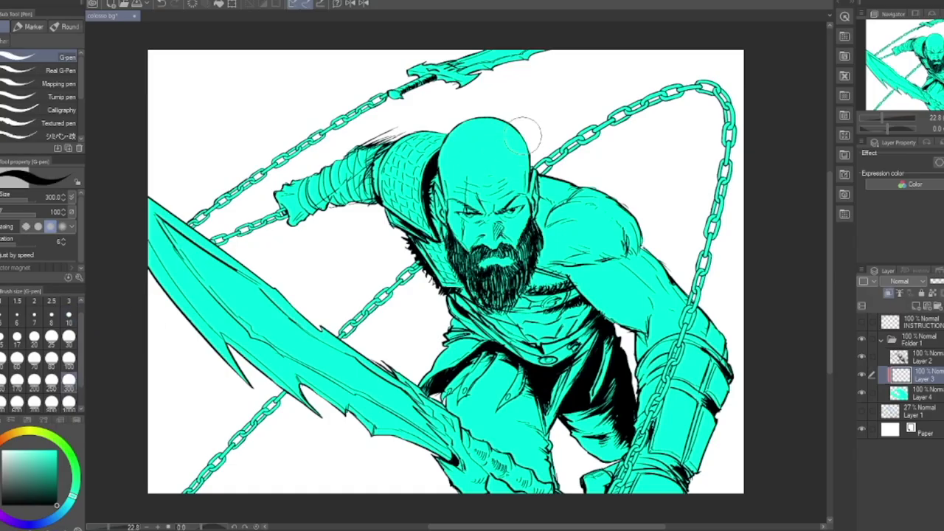
drag(520, 136, 387, 214)
mouse_move(324, 249)
mouse_down()
mouse_move(675, 95)
mouse_move(752, 101)
mouse_move(572, 244)
mouse_move(376, 428)
mouse_move(479, 472)
mouse_move(553, 479)
mouse_move(742, 463)
mouse_move(325, 461)
mouse_move(516, 325)
mouse_move(620, 227)
mouse_move(142, 458)
mouse_move(546, 177)
mouse_move(125, 446)
mouse_move(210, 302)
mouse_move(369, 133)
mouse_move(362, 110)
mouse_move(535, 53)
mouse_up()
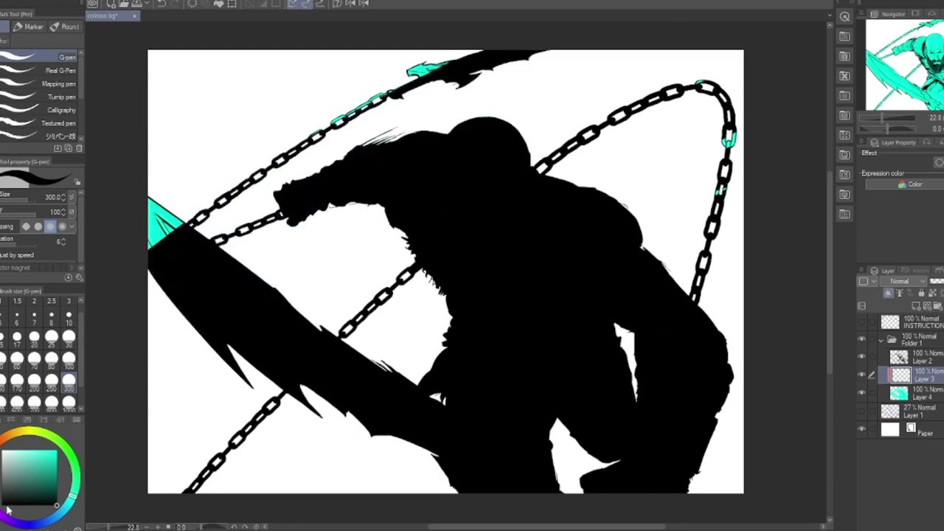
Pick a darker teal and paint broad strokes across the figure's torso and arm on the clipped layer
click(19, 481)
drag(19, 481, 48, 468)
mouse_move(379, 291)
mouse_down()
mouse_move(538, 300)
mouse_move(620, 201)
mouse_move(517, 166)
mouse_up()
drag(582, 310, 638, 350)
drag(642, 324, 730, 376)
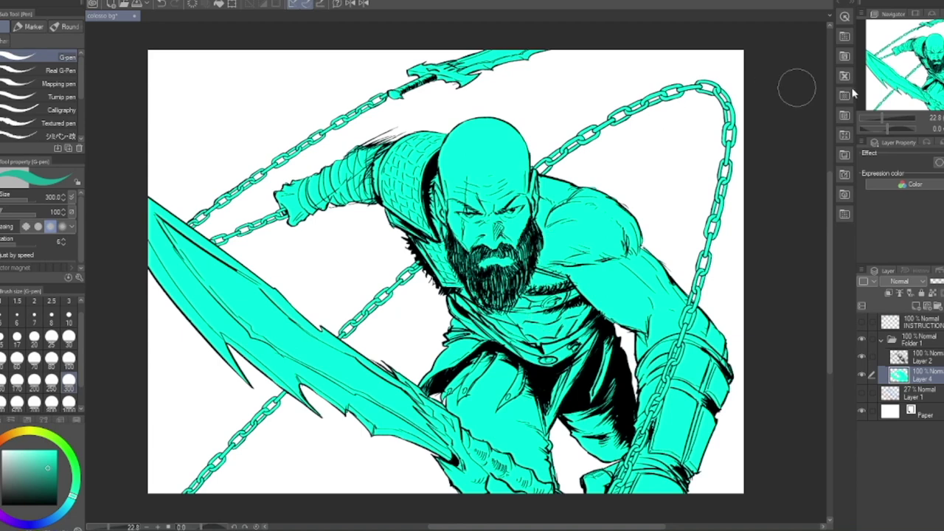
Set the expression color of the turquoise silhouette on Layer 4 to Monochrome
scroll(759, 92, up, 1)
click(914, 185)
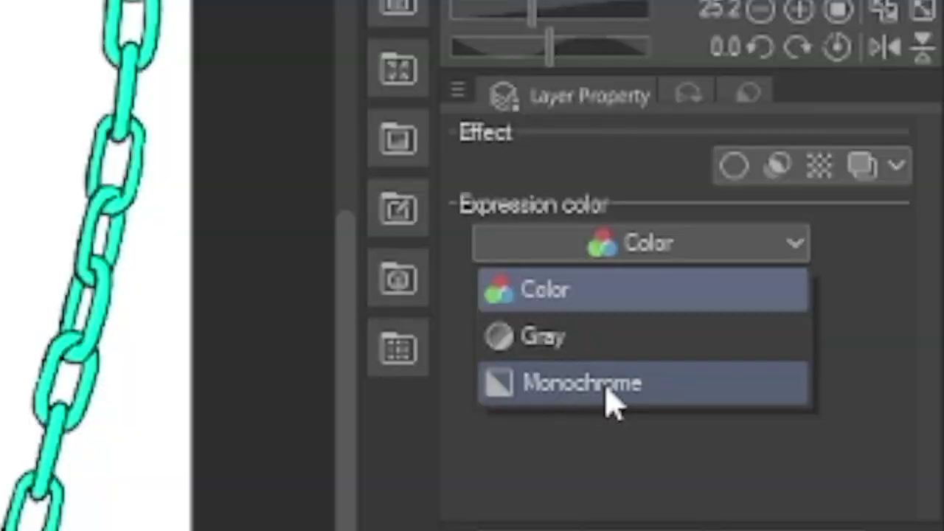
click(902, 225)
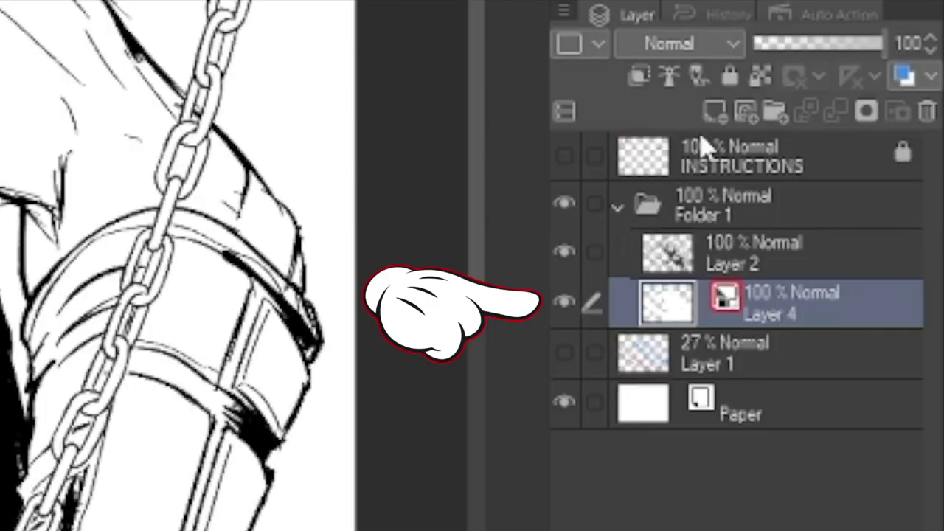
Add a new layer clipped to the monochrome silhouette layer and clear its contents
click(916, 305)
click(888, 293)
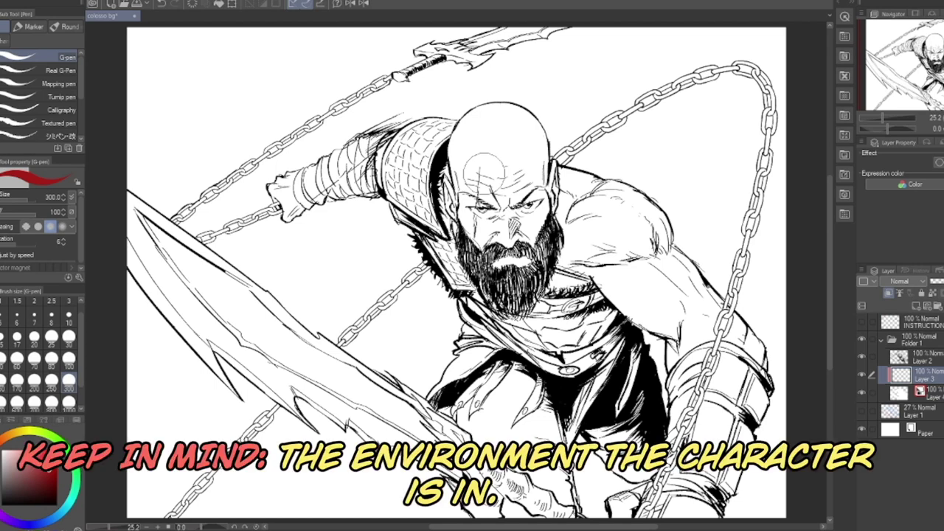
key(Delete)
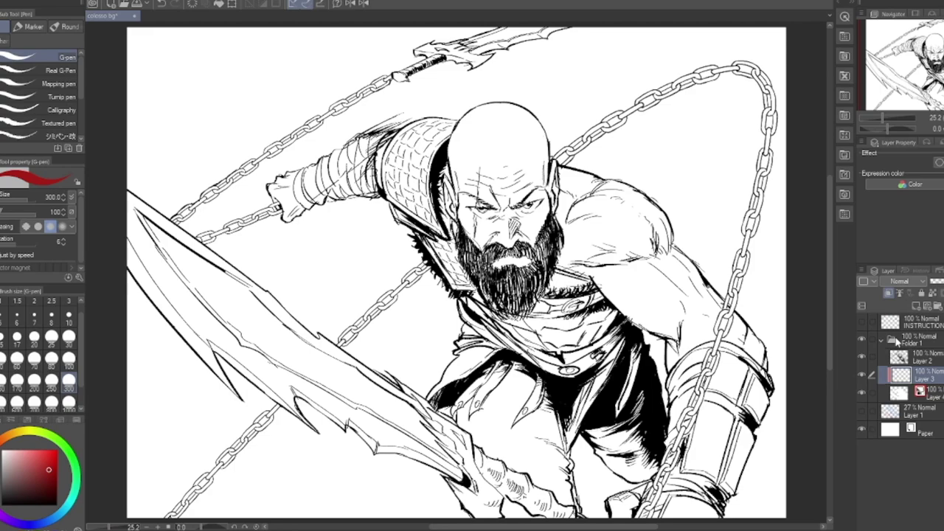
Group Layer 2, Layer 3 and Layer 4 into a new folder inside Folder 1 and collapse it
click(918, 360)
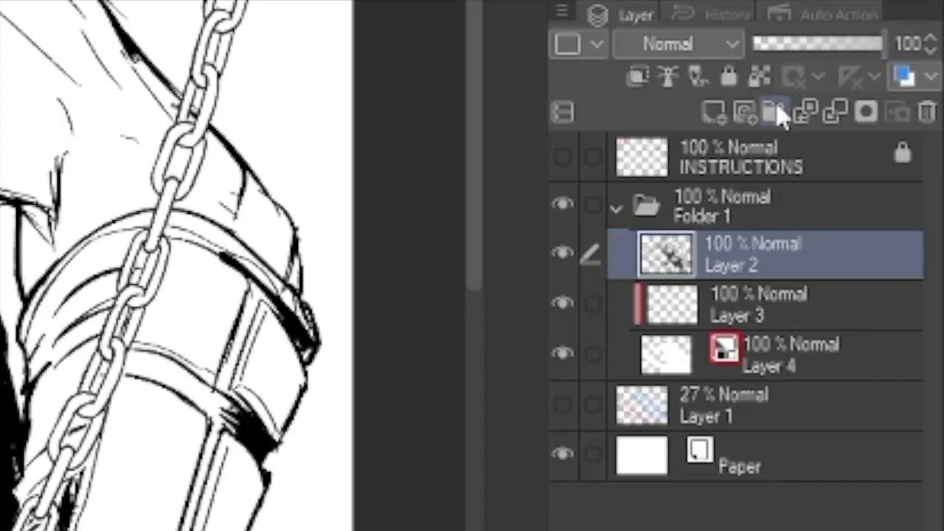
click(936, 309)
click(933, 381)
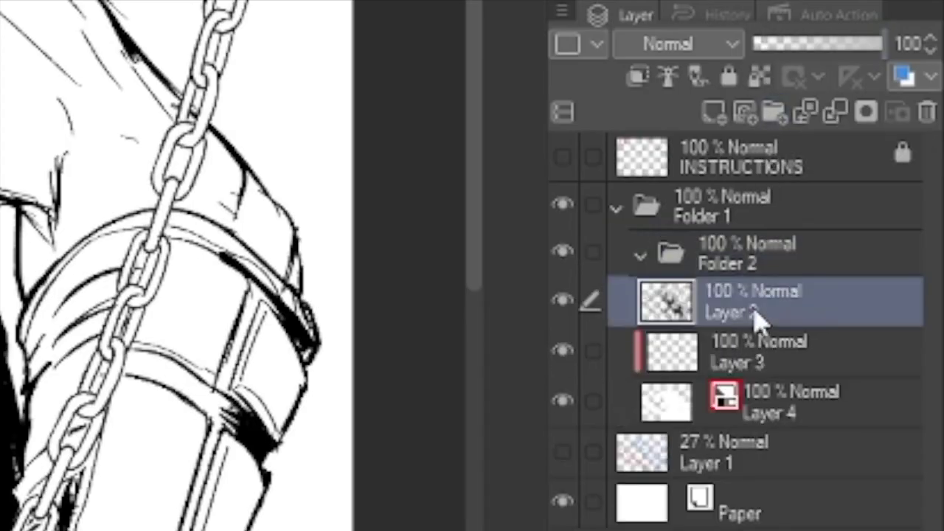
click(818, 402)
click(692, 313)
click(590, 351)
click(590, 401)
drag(707, 310, 717, 260)
click(667, 258)
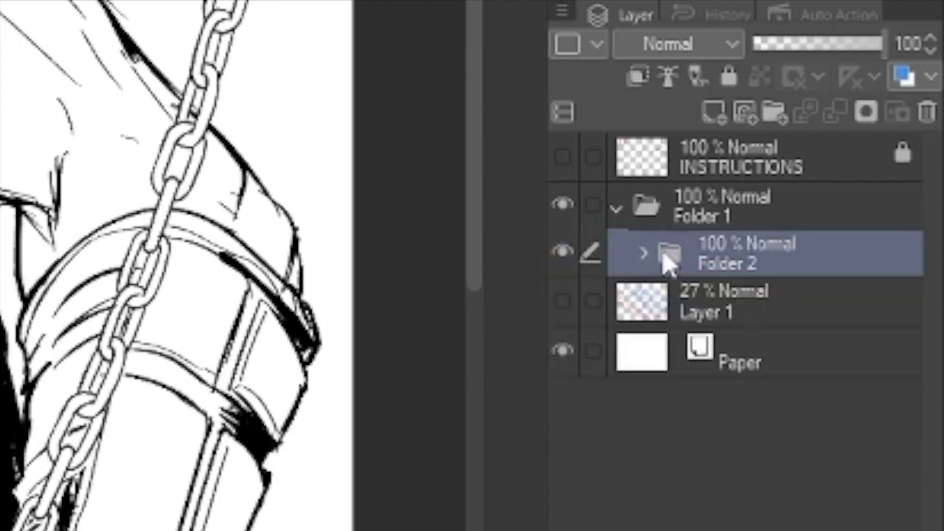
Add a new layer above Folder 2 and clip it to that folder
click(716, 112)
click(638, 78)
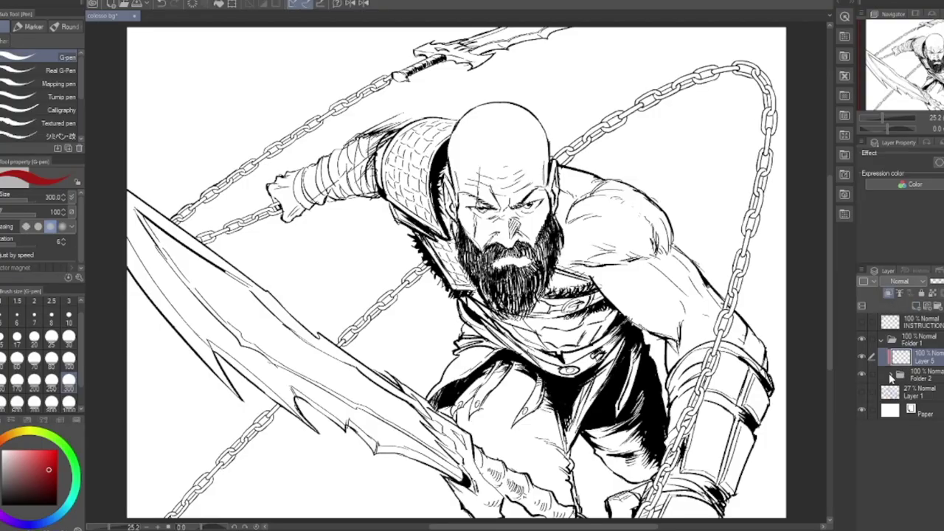
Expand Folder 2 and go through its clipped Layer 3 and monochrome Layer 4
click(891, 375)
click(926, 410)
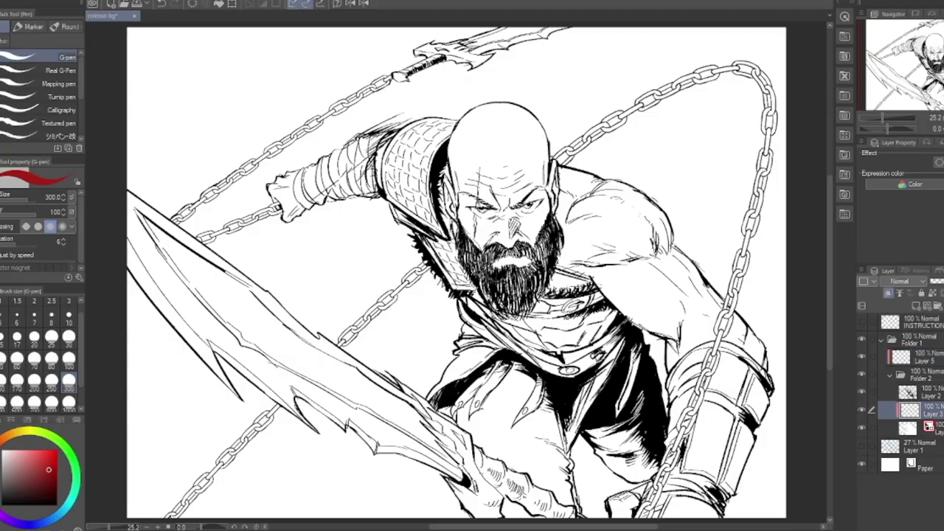
click(932, 428)
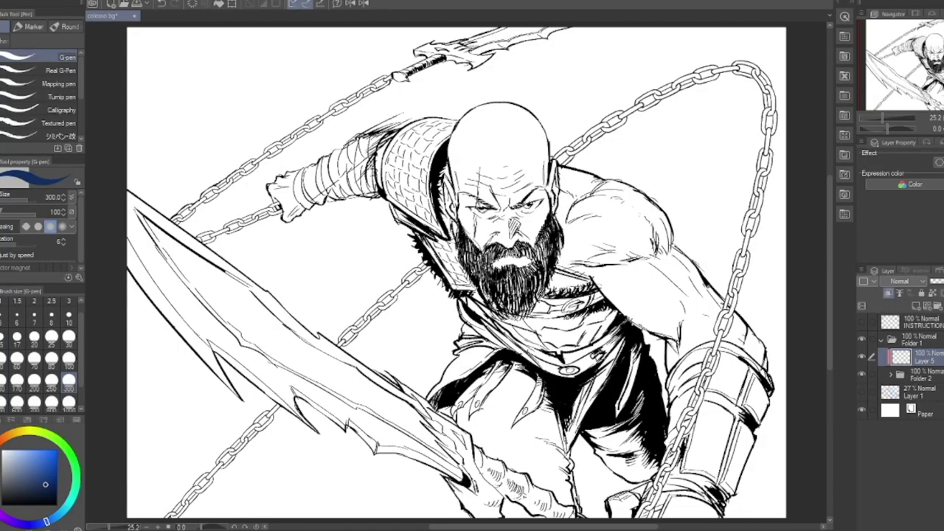
click(44, 74)
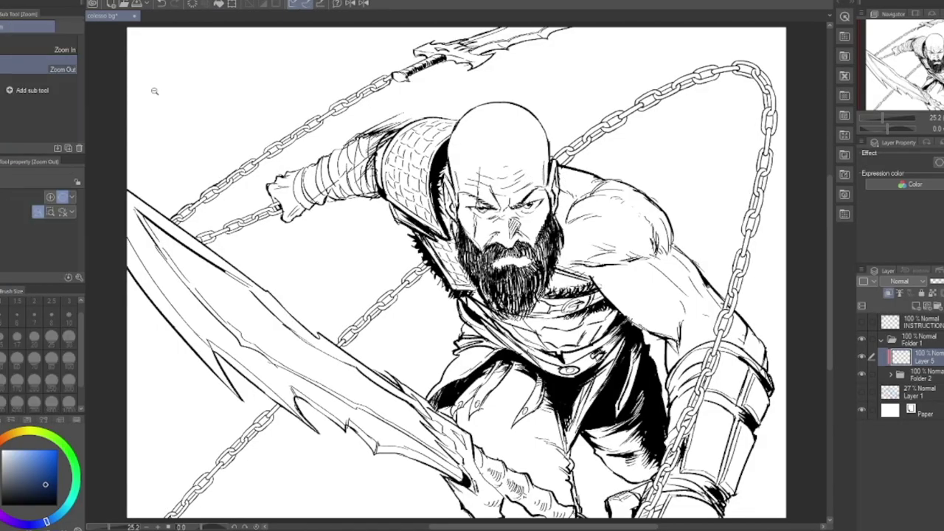
scroll(543, 118, up, 2)
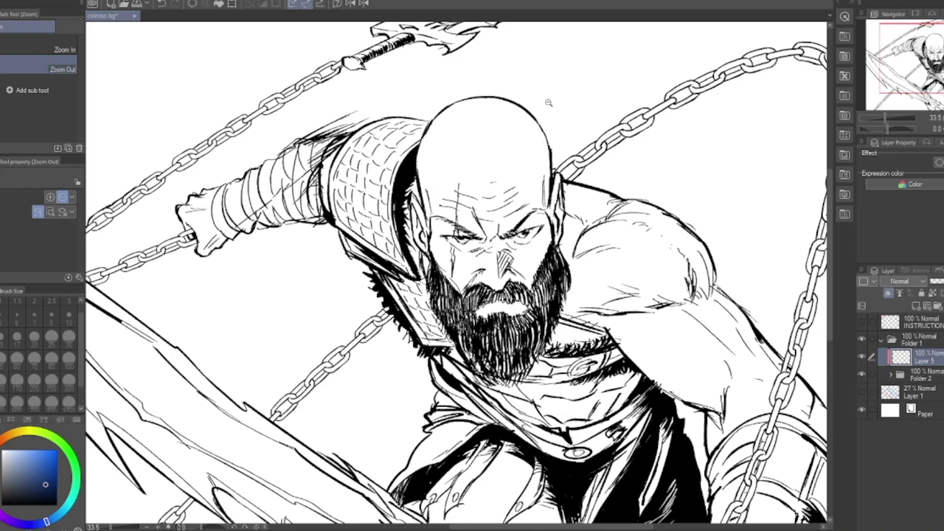
scroll(516, 273, down, 3)
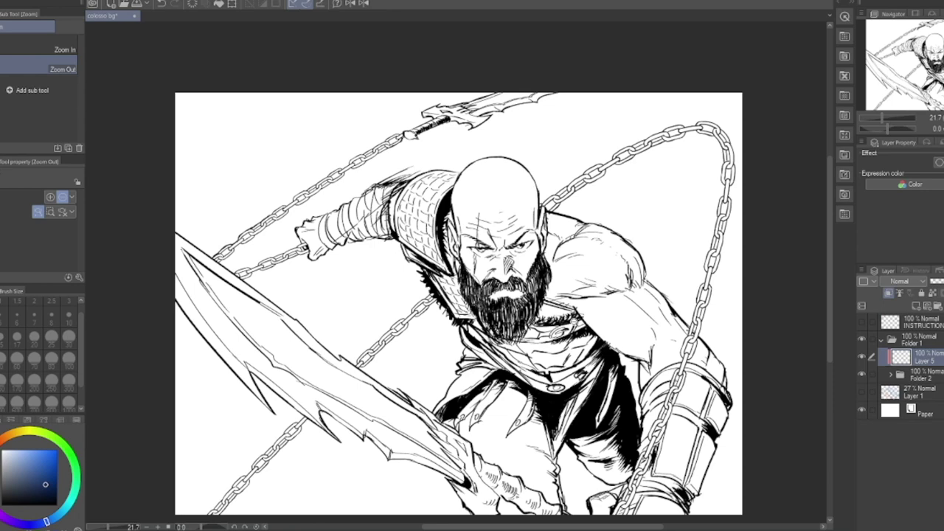
Show the INSTRUCTIONS layer with the light-direction notes and make it the active layer
click(861, 322)
click(915, 323)
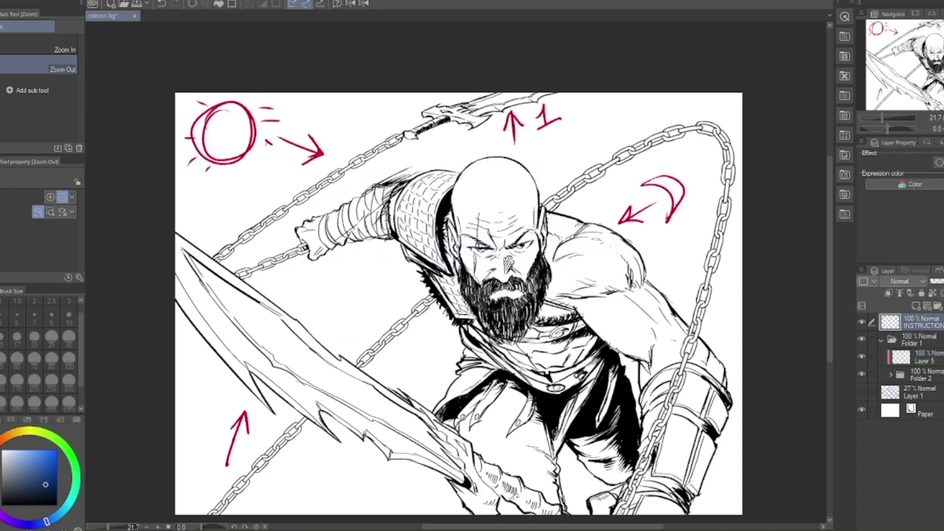
Hand-letter large blue characters across the upper half of the artwork with the G-pen at size 100
key(p)
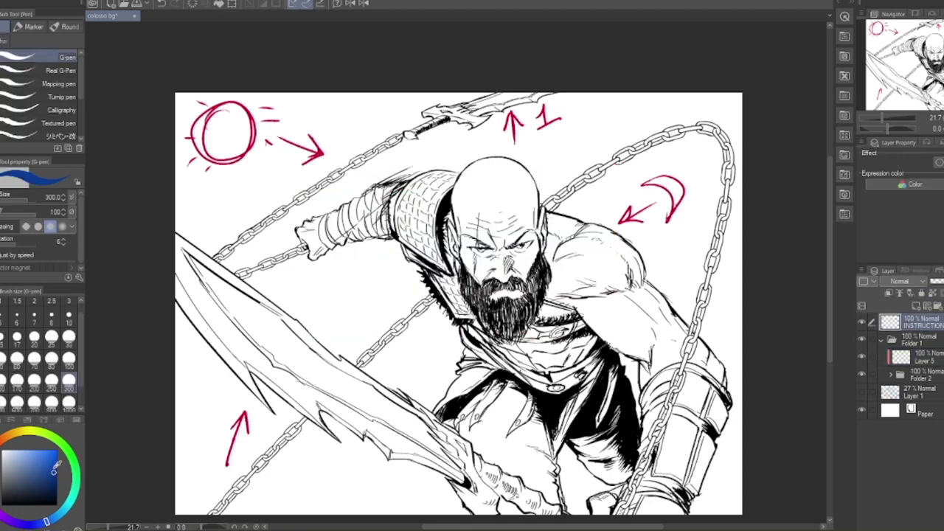
click(68, 338)
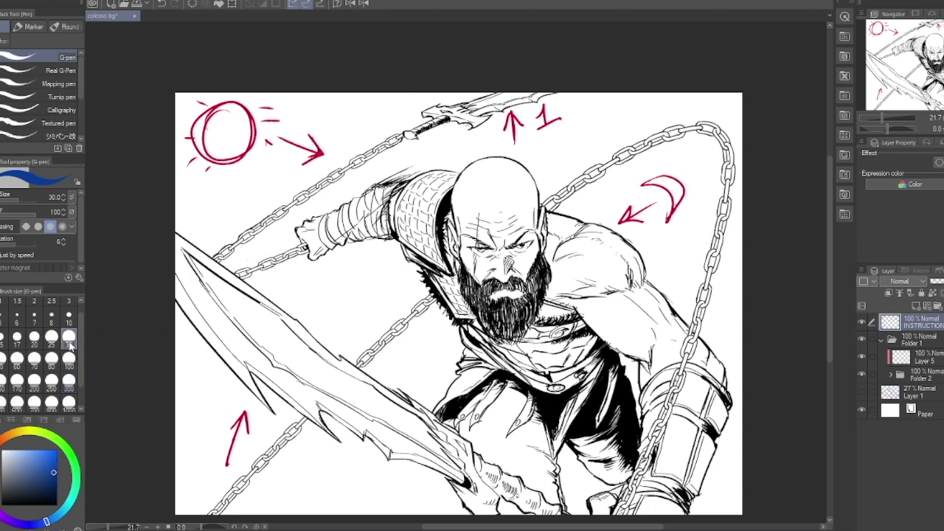
mouse_move(308, 221)
mouse_down()
mouse_move(322, 343)
mouse_move(353, 216)
mouse_move(306, 279)
mouse_move(310, 362)
mouse_up()
key(ctrl+z)
click(69, 359)
key(ctrl+z)
drag(275, 224, 360, 210)
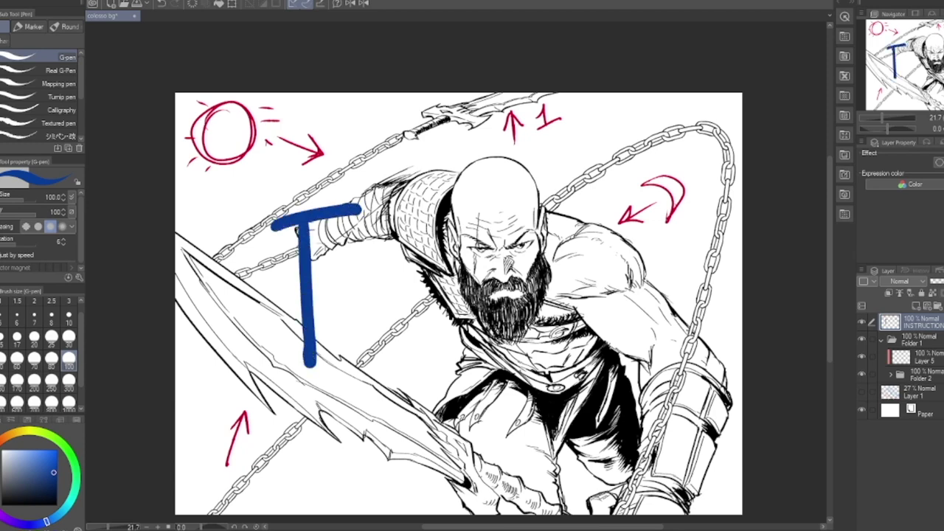
drag(277, 296, 341, 273)
mouse_move(382, 229)
mouse_down()
mouse_move(406, 259)
mouse_move(426, 345)
mouse_up()
mouse_move(428, 222)
mouse_down()
mouse_move(469, 284)
mouse_move(515, 289)
mouse_up()
mouse_move(527, 198)
mouse_down()
mouse_move(536, 314)
mouse_move(599, 295)
mouse_move(649, 354)
mouse_up()
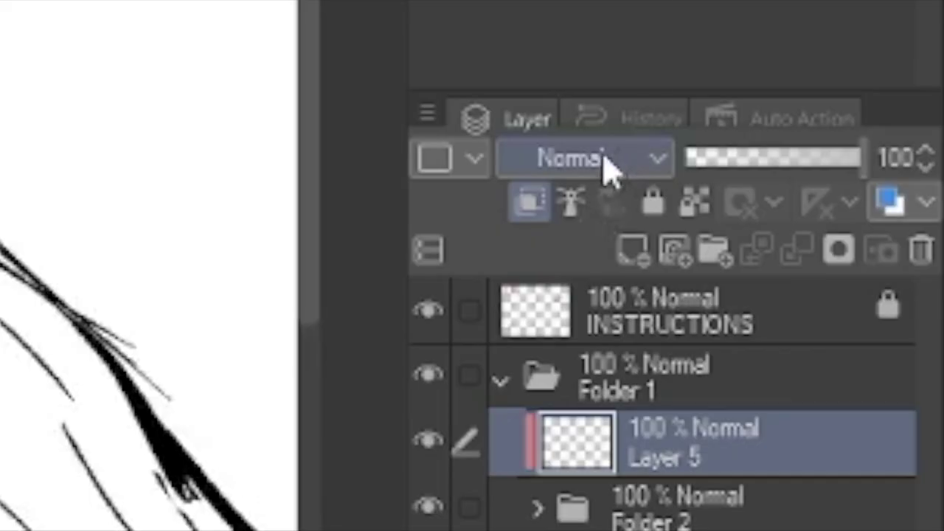
Set Layer 5's blending mode to Multiply and paint blue shadow shapes on the figure with the G-pen at size 30
click(603, 154)
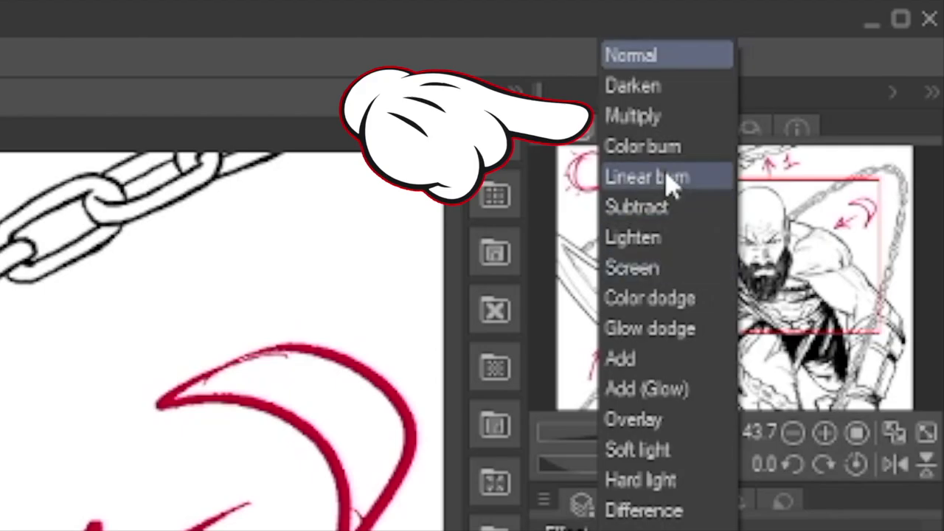
click(895, 11)
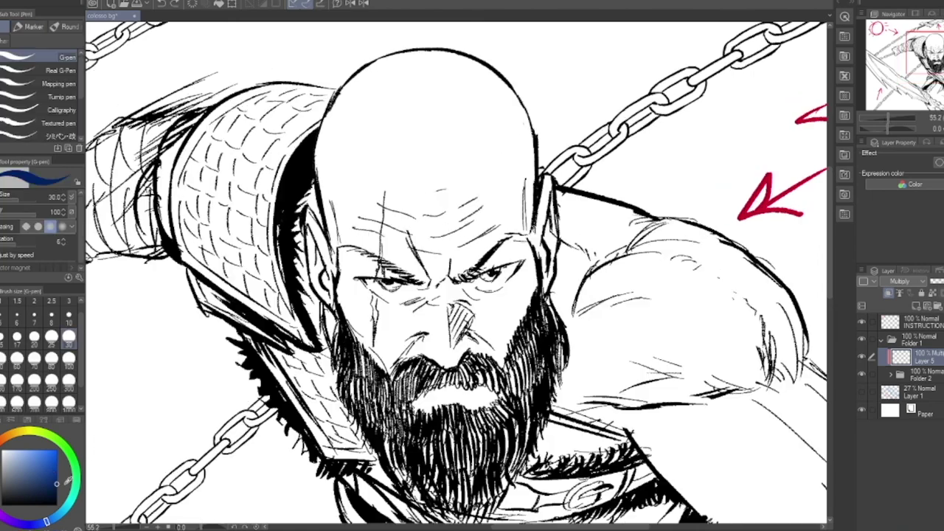
drag(442, 108, 448, 187)
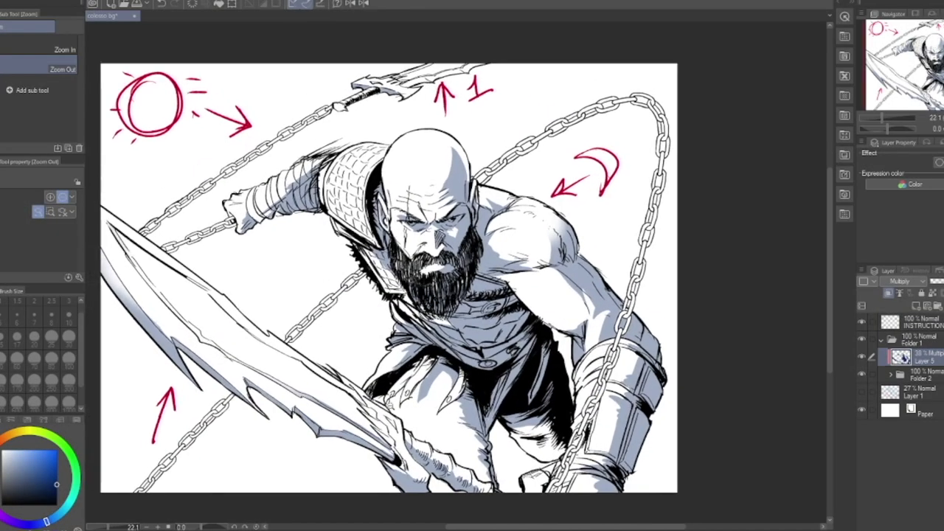
click(442, 332)
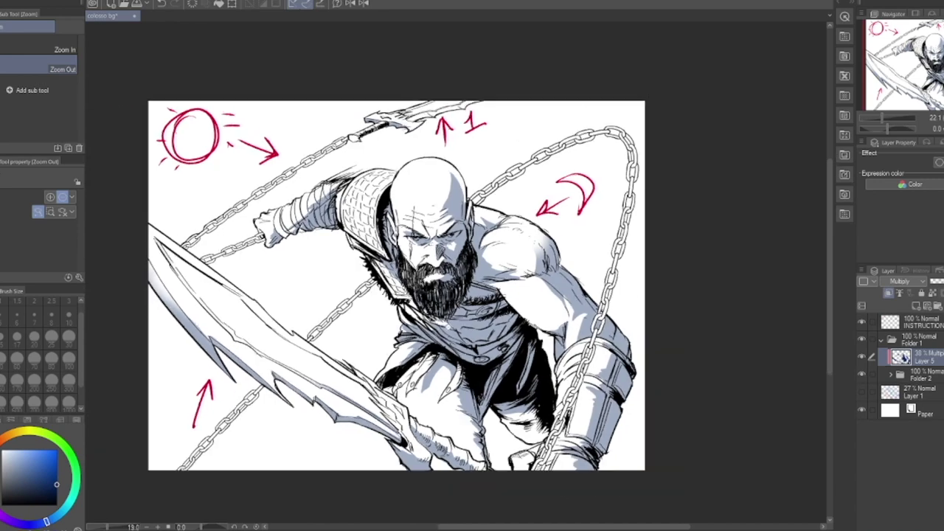
drag(438, 363, 417, 367)
drag(467, 424, 493, 406)
drag(543, 221, 547, 218)
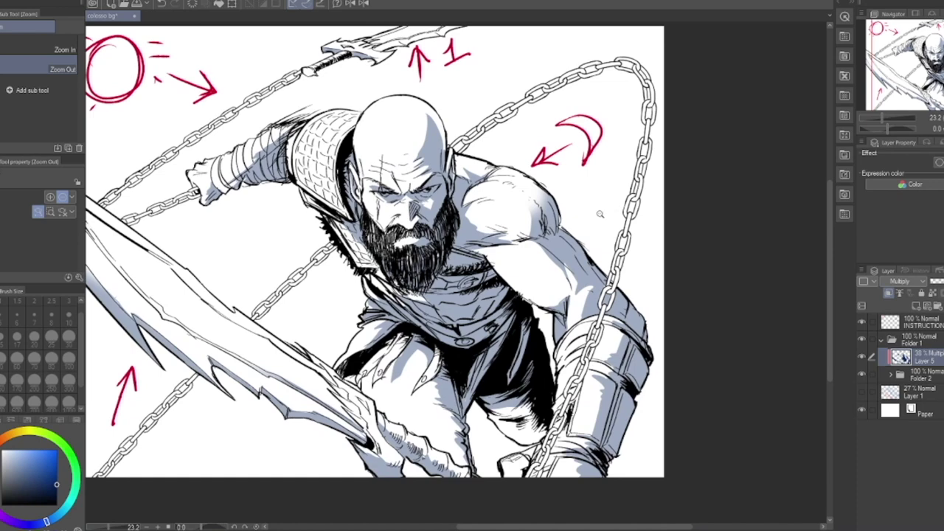